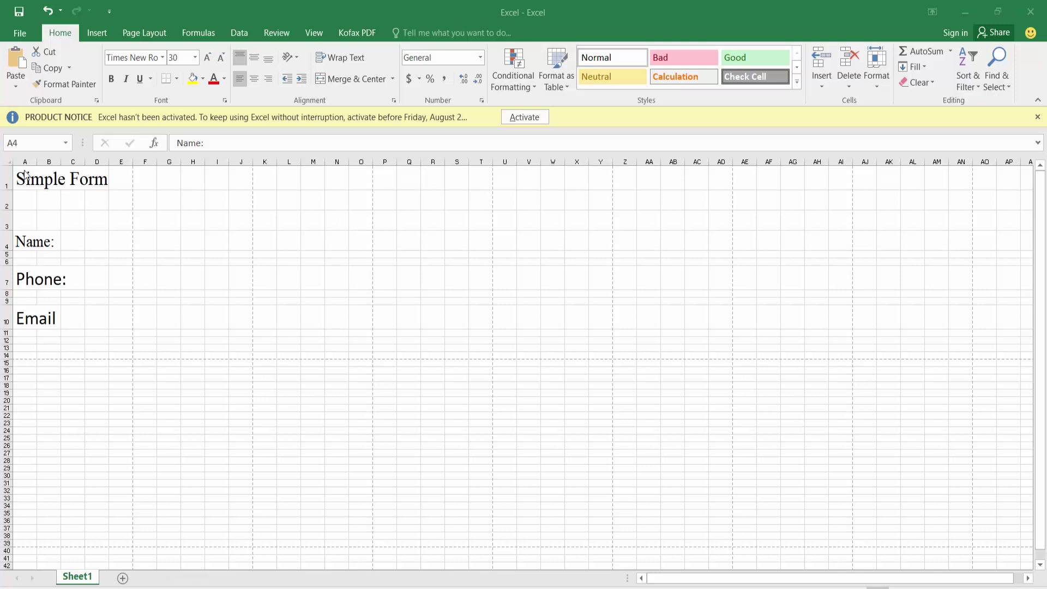
# - Inspect the Simple Form title and the Name: label cells in the sheet
pyautogui.click(35, 180)
pyautogui.click(35, 180)
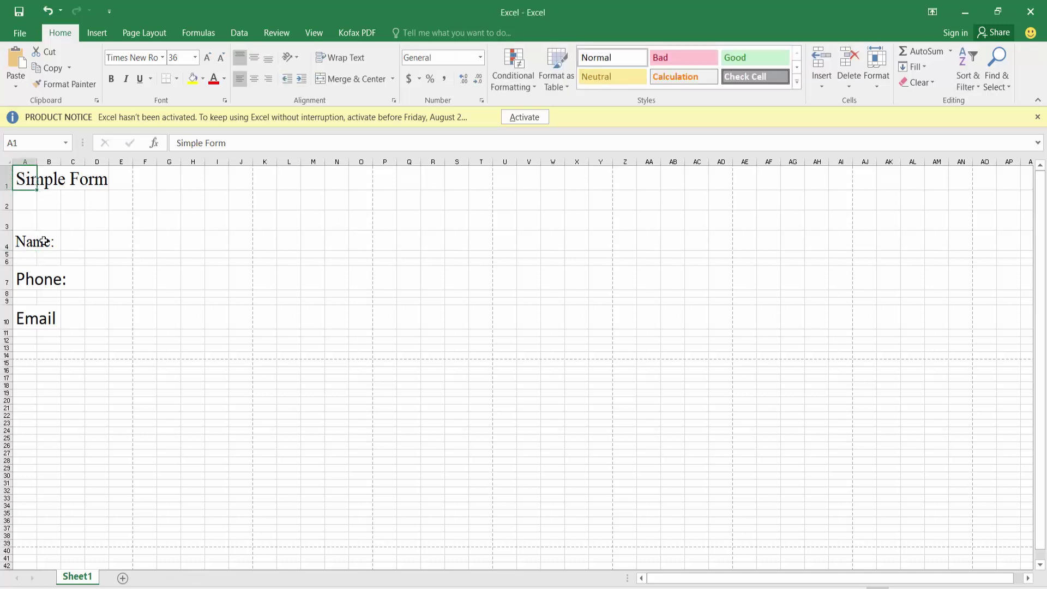
pyautogui.doubleClick(43, 241)
pyautogui.click(49, 279)
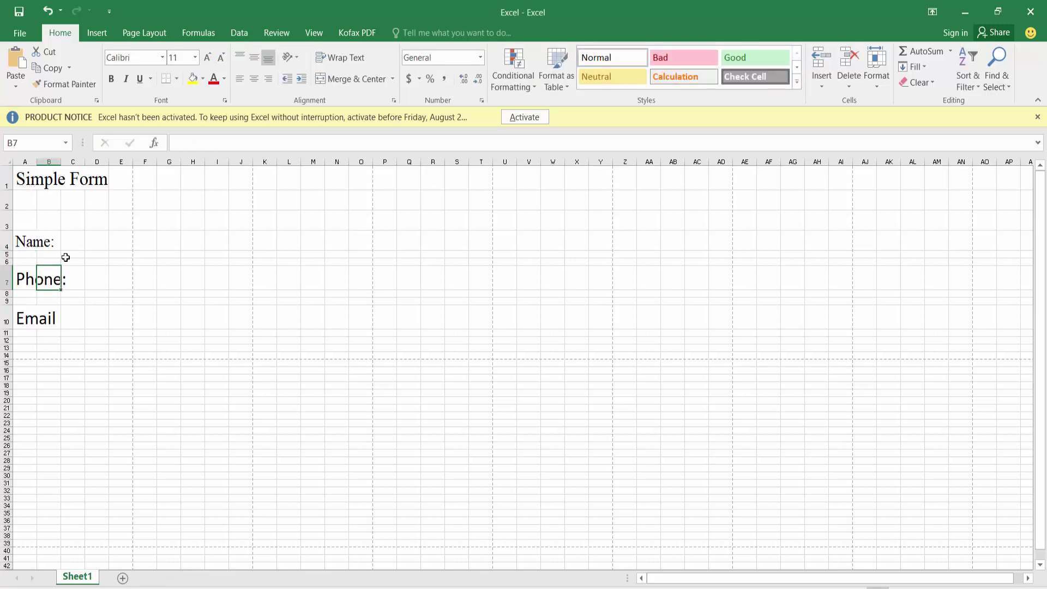
# - Save the workbook to the Desktop as a PDF named PDF and open it
pyautogui.click(19, 34)
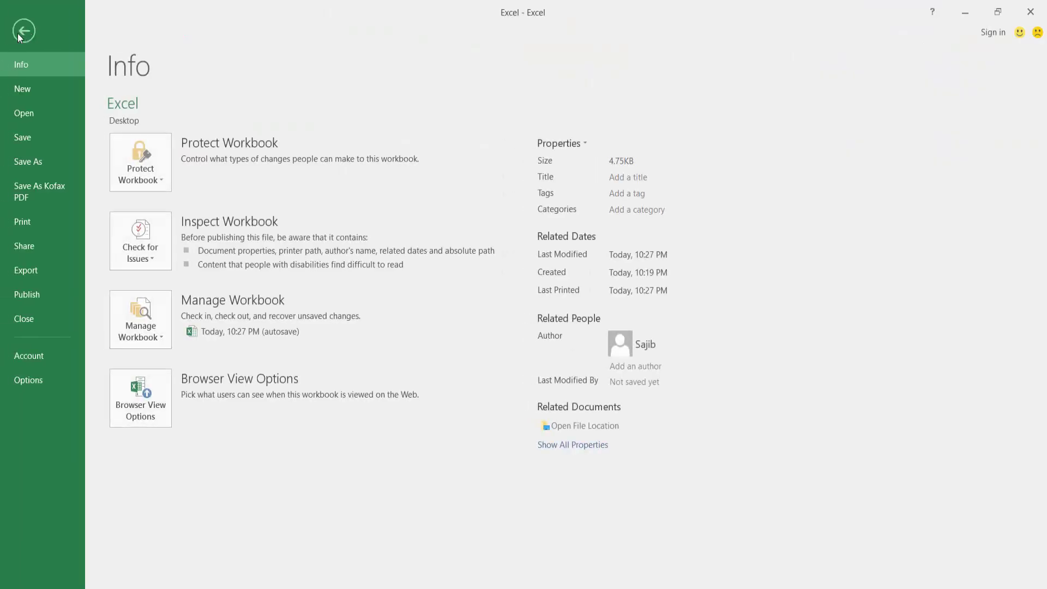
pyautogui.click(40, 162)
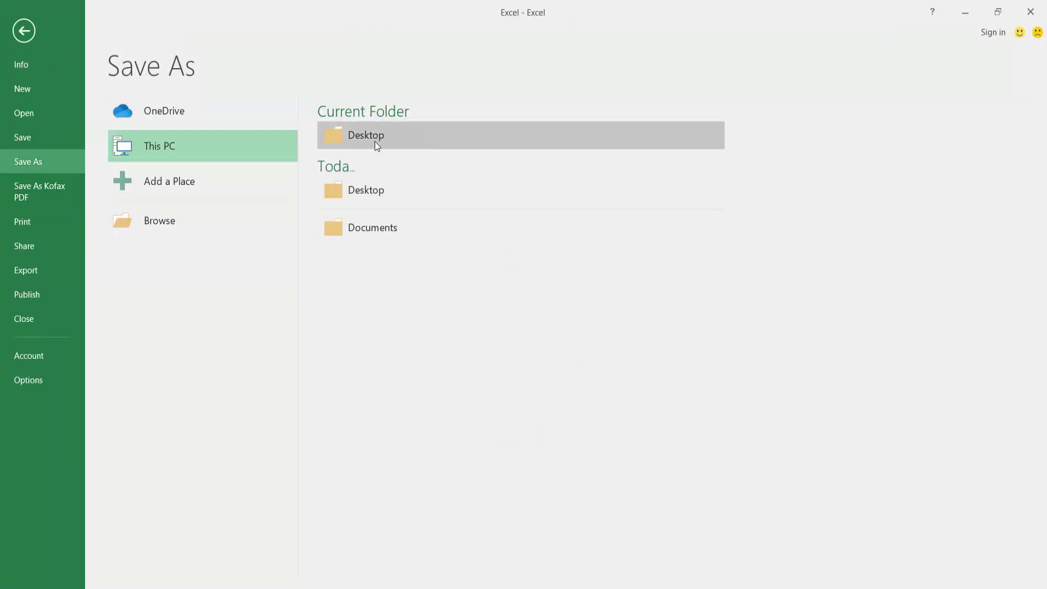
pyautogui.click(369, 140)
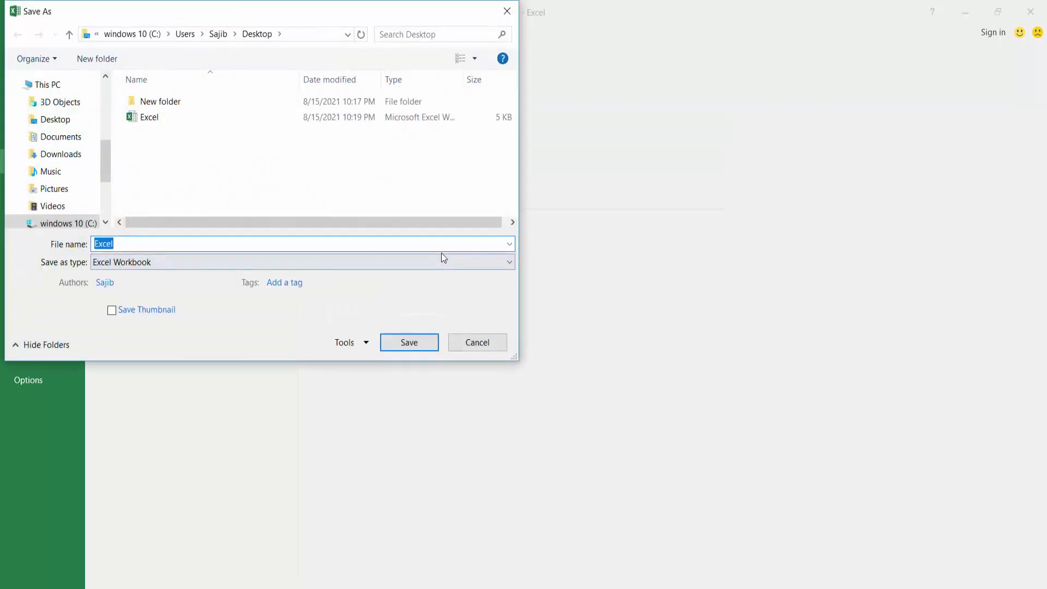
pyautogui.click(434, 263)
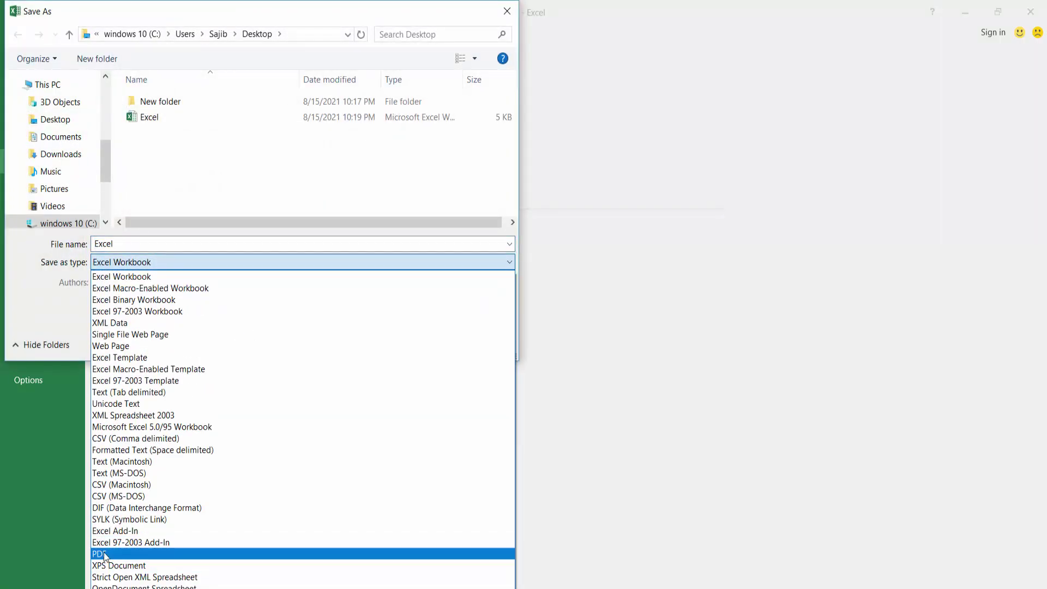
pyautogui.click(107, 556)
pyautogui.doubleClick(123, 244)
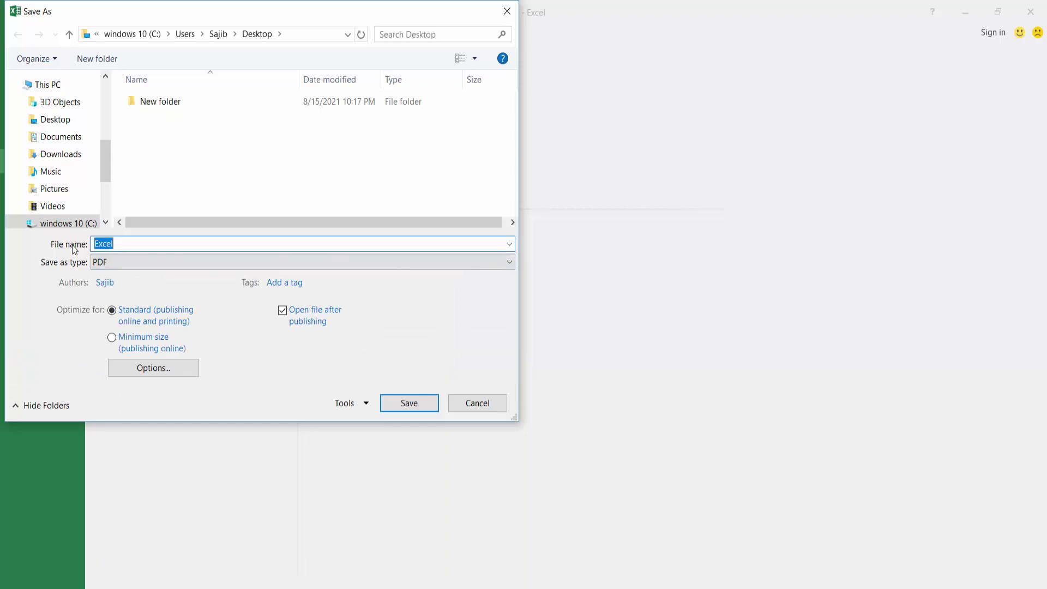
pyautogui.write('PDF')
pyautogui.click(413, 402)
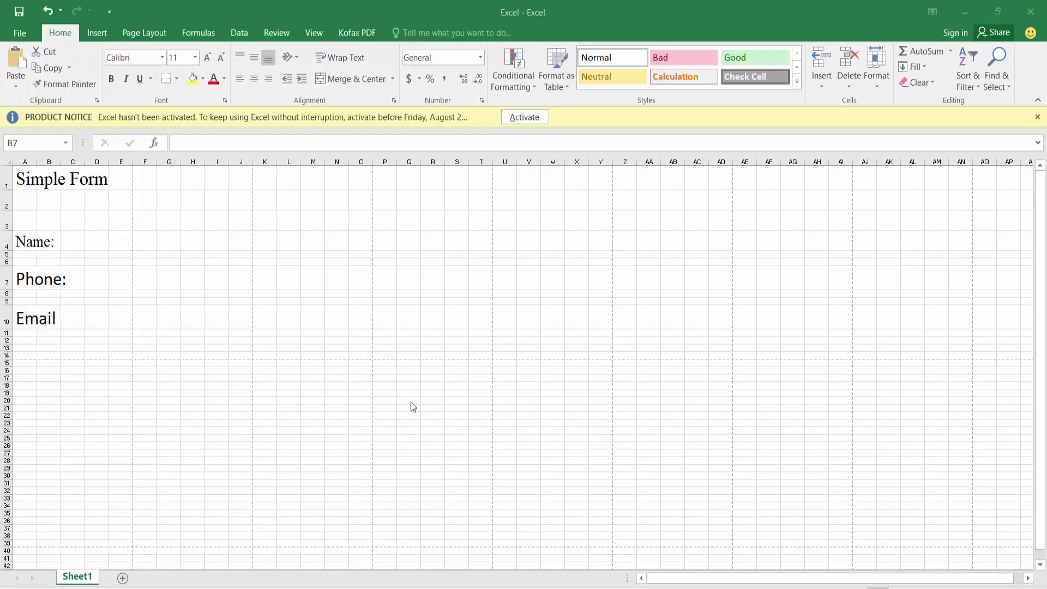
pyautogui.scroll(-4, 416, 345)
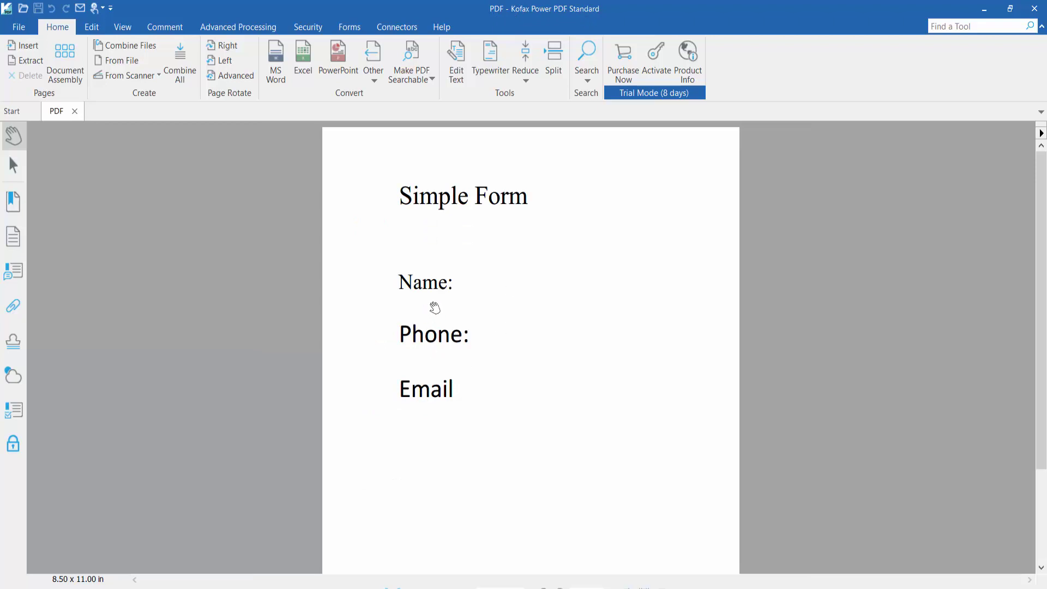
# - From the Forms tools, draw text field Text1 beside the Name: label, accepting default properties
pyautogui.click(346, 29)
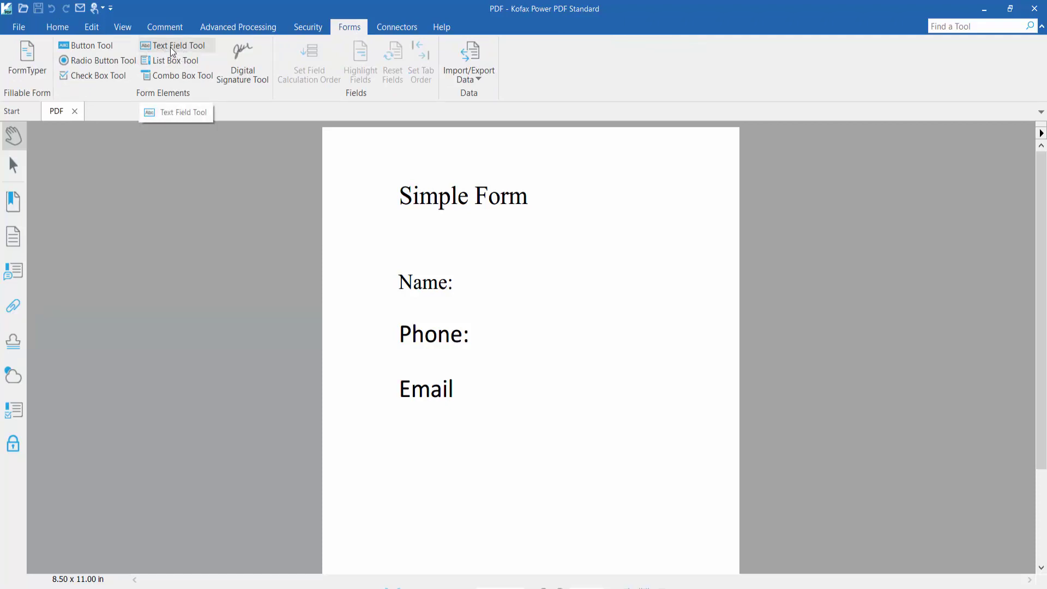
pyautogui.moveTo(461, 270); pyautogui.dragTo(628, 296)
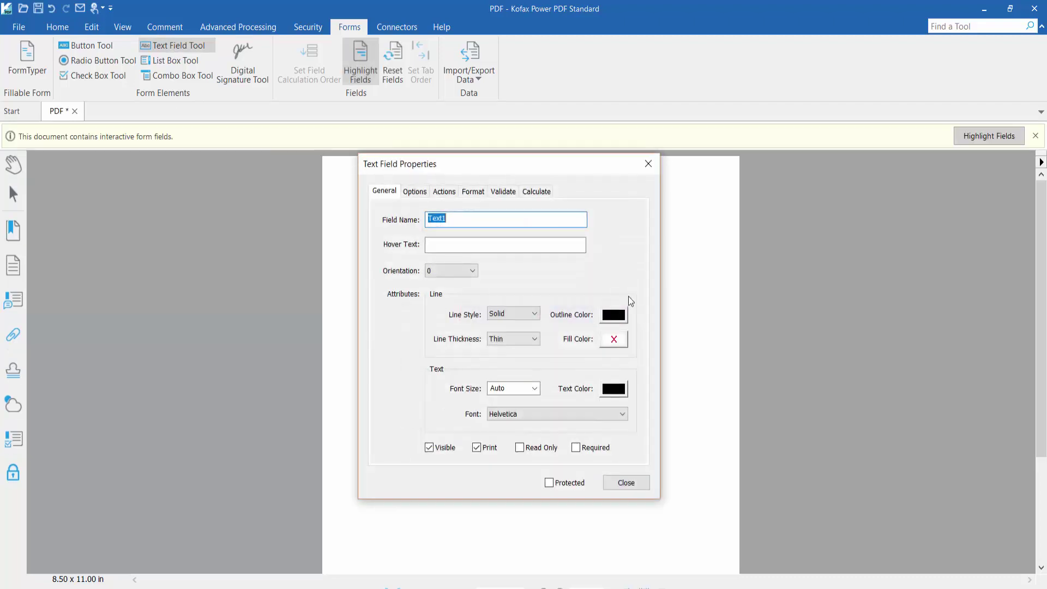
pyautogui.click(625, 483)
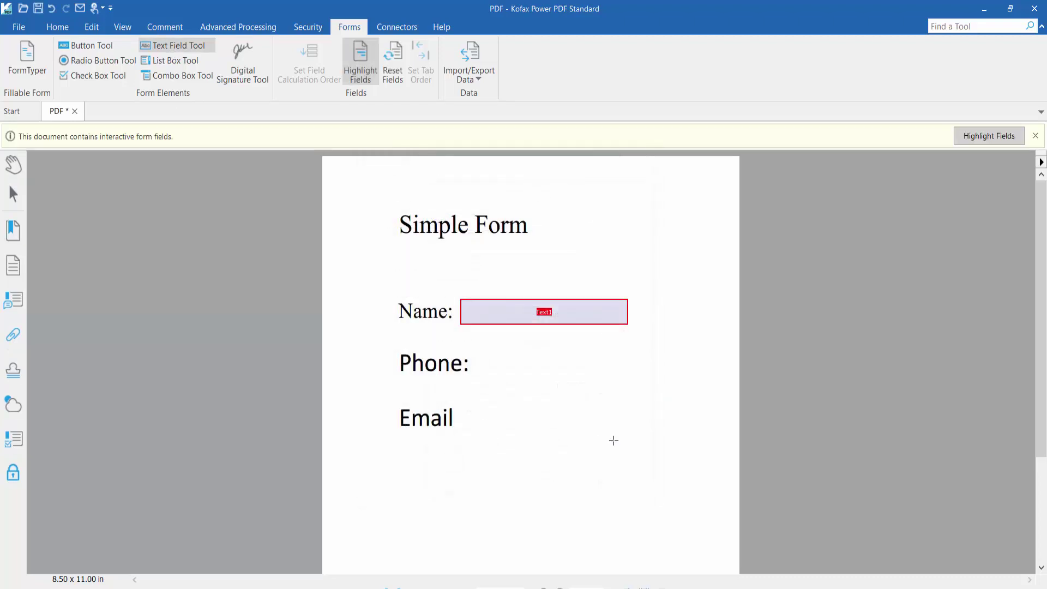
# - Open Text1's properties, move the window aside, and check the field name Text1
pyautogui.rightClick(560, 314)
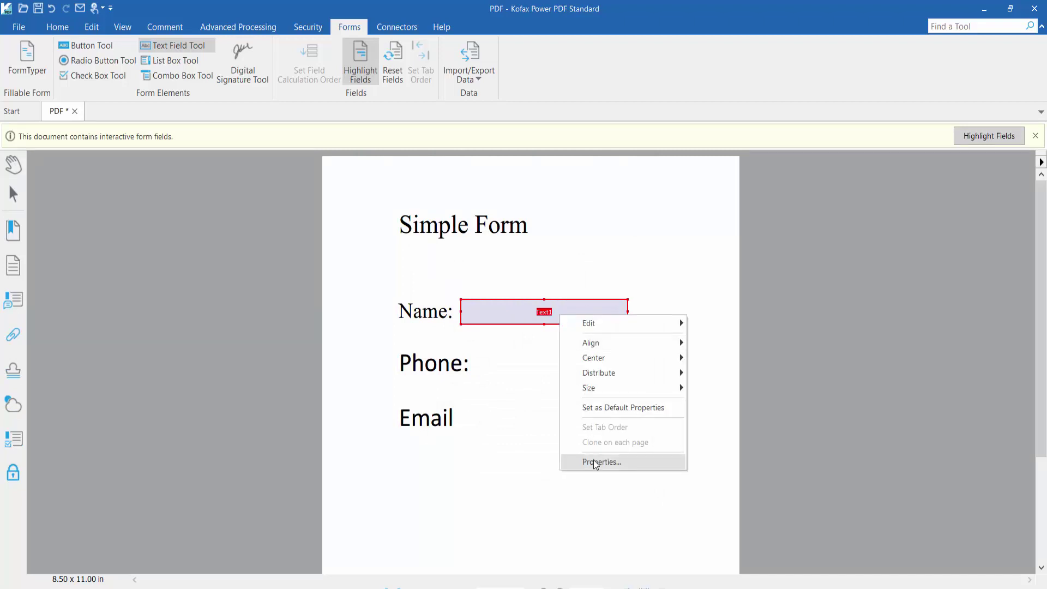
pyautogui.click(599, 462)
pyautogui.moveTo(492, 159); pyautogui.dragTo(193, 152)
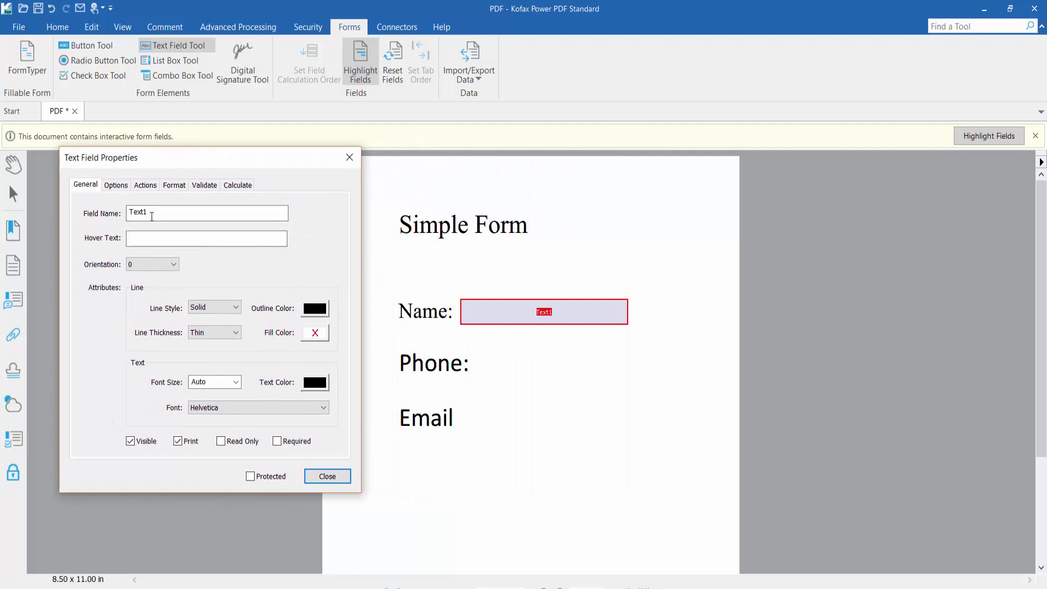
pyautogui.click(134, 218)
pyautogui.moveTo(154, 214); pyautogui.dragTo(112, 212)
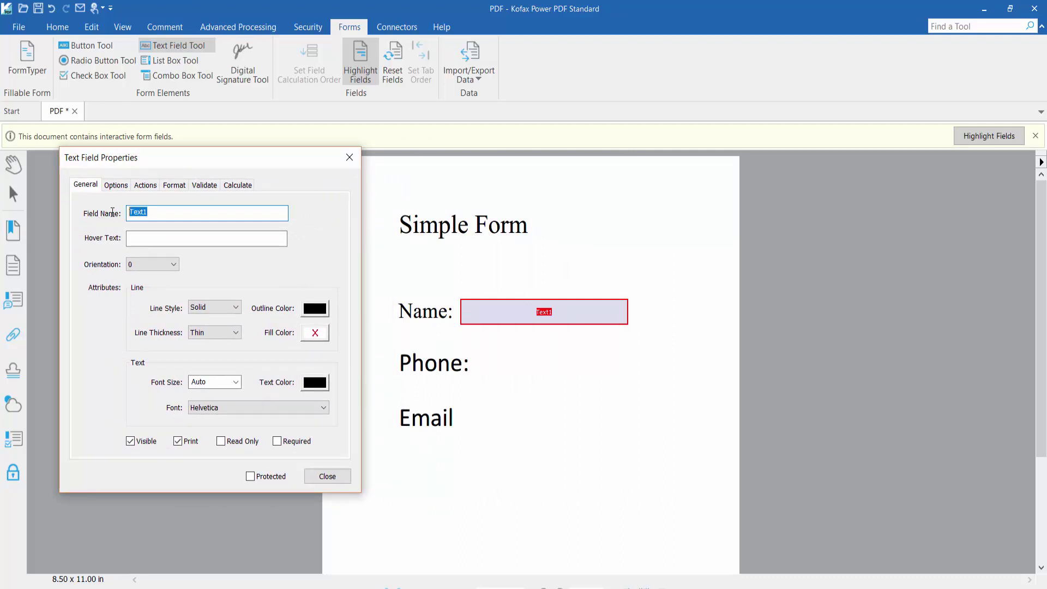
pyautogui.click(162, 215)
# - Give Text1 a solid, thin black border with No Color background fill
pyautogui.click(228, 309)
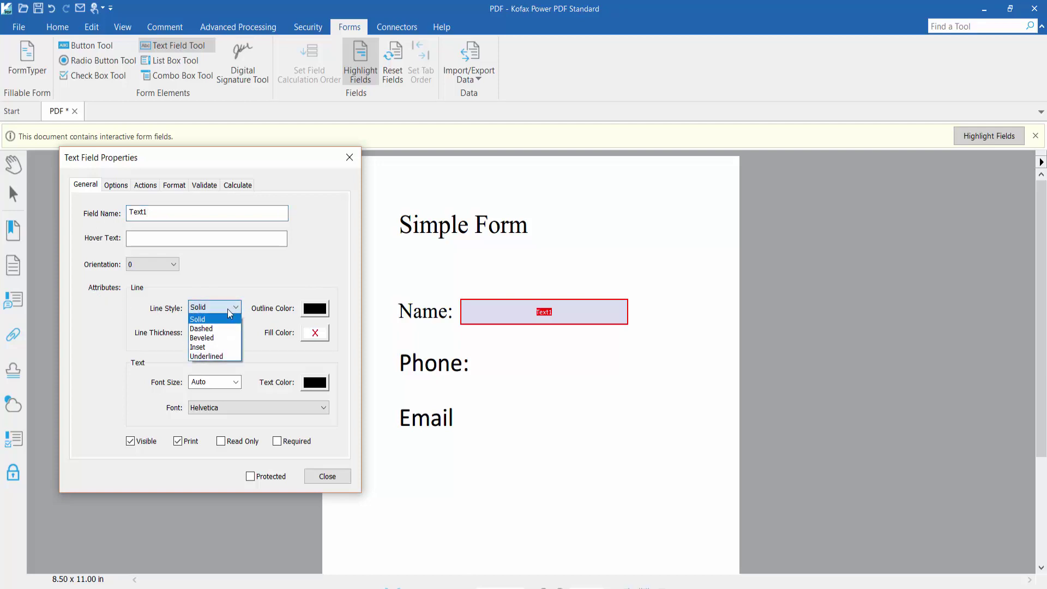
pyautogui.click(226, 308)
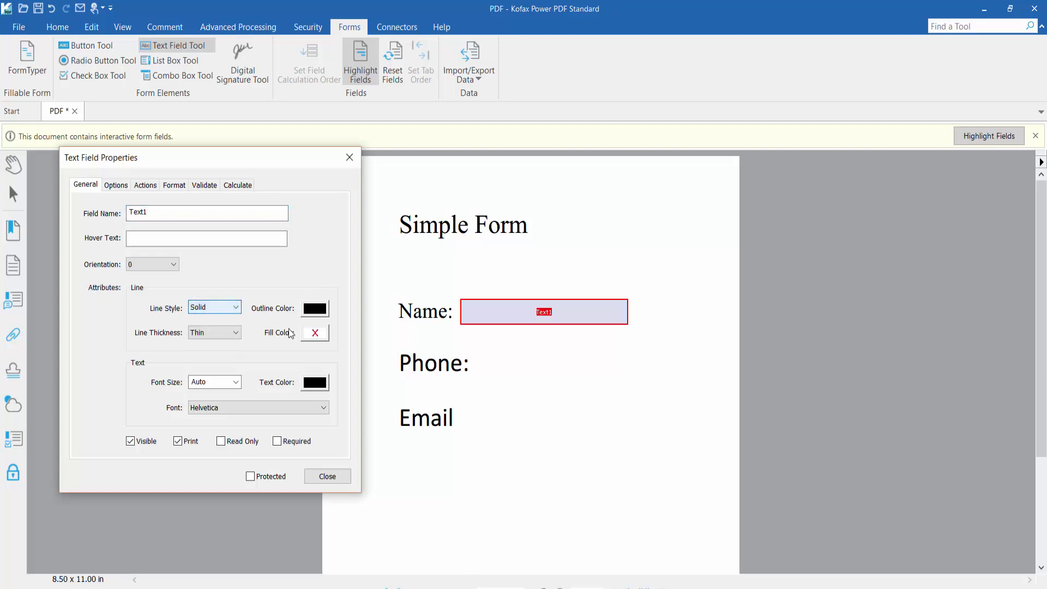
pyautogui.click(314, 309)
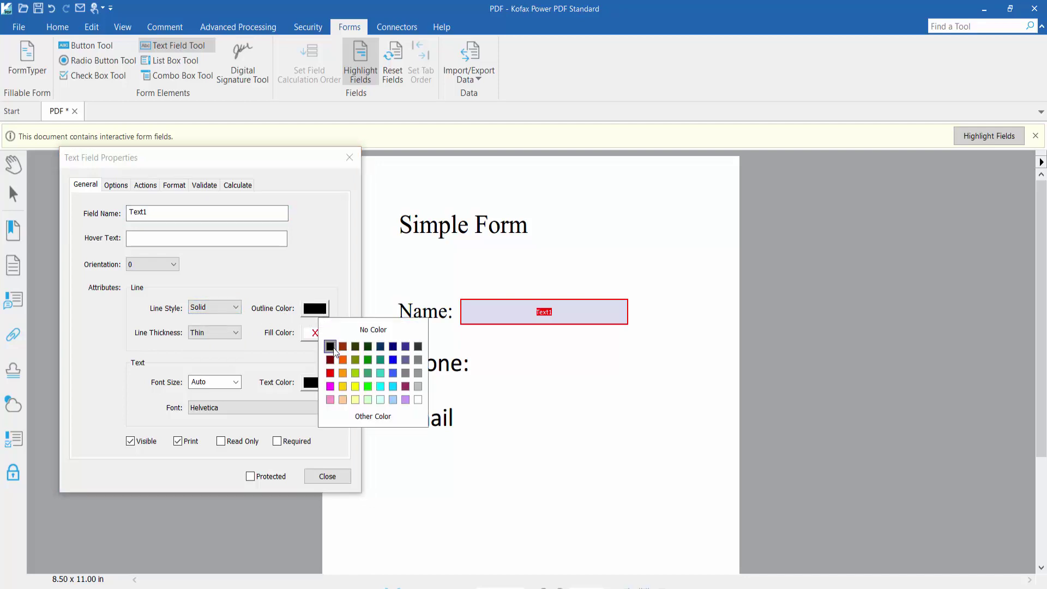
pyautogui.click(329, 349)
pyautogui.click(205, 337)
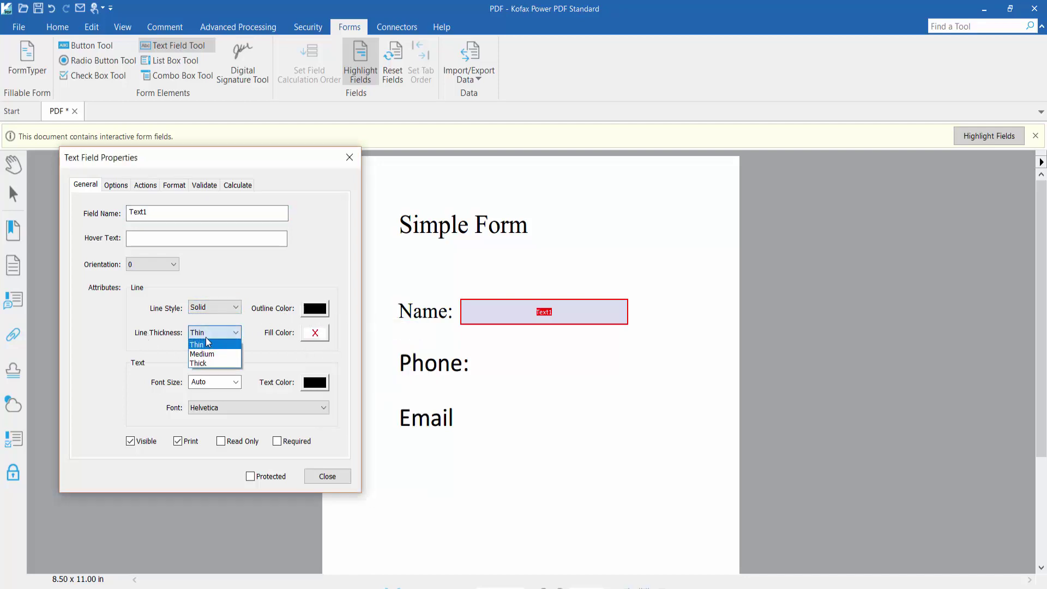
pyautogui.click(211, 343)
pyautogui.click(314, 333)
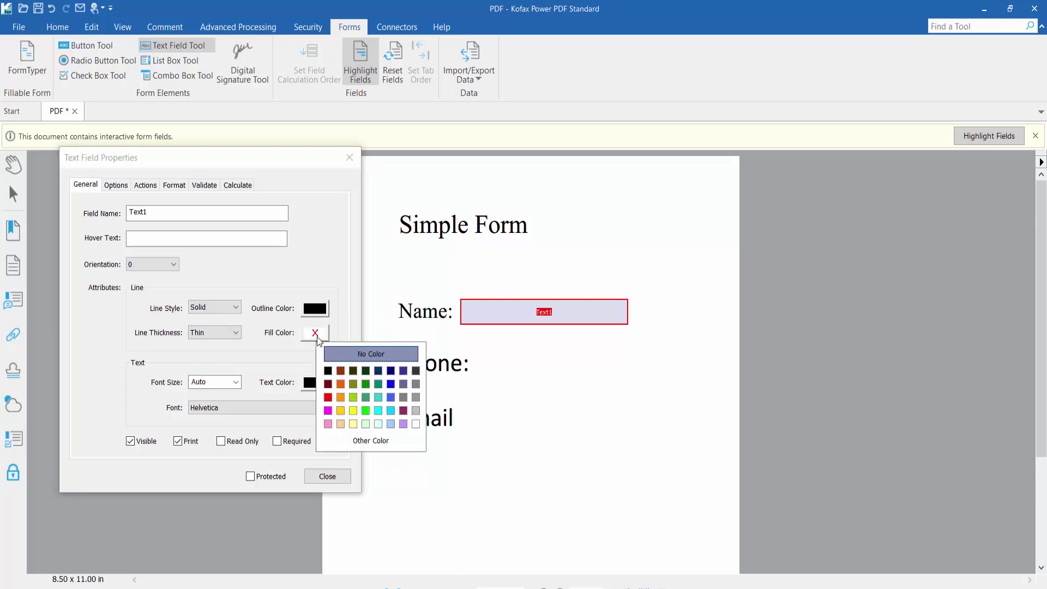
pyautogui.click(329, 373)
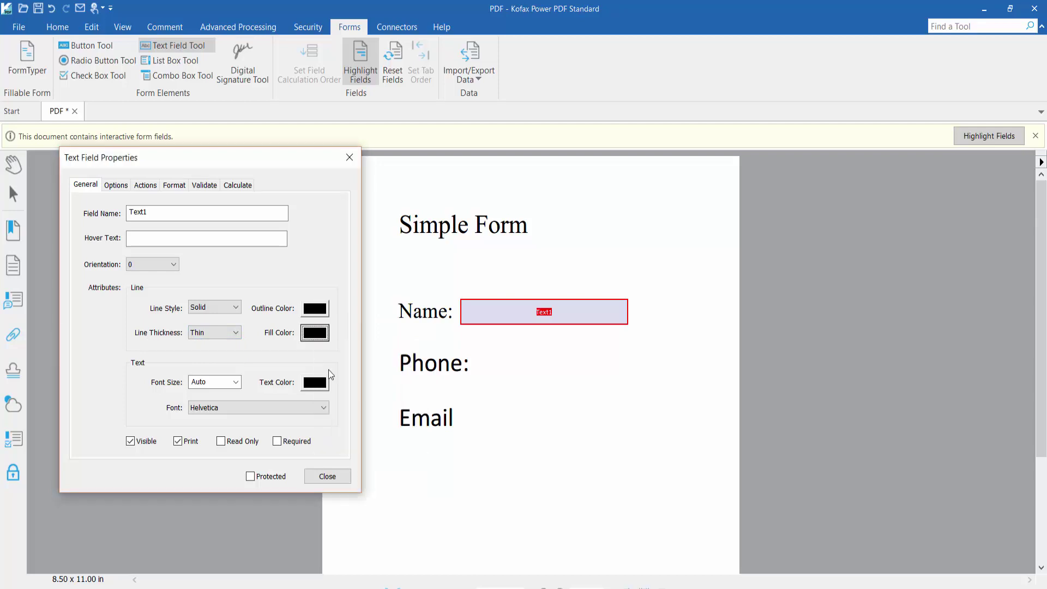
pyautogui.click(315, 339)
pyautogui.click(381, 355)
# - Keep Text1's font size Auto, text color black and font Helvetica
pyautogui.click(218, 381)
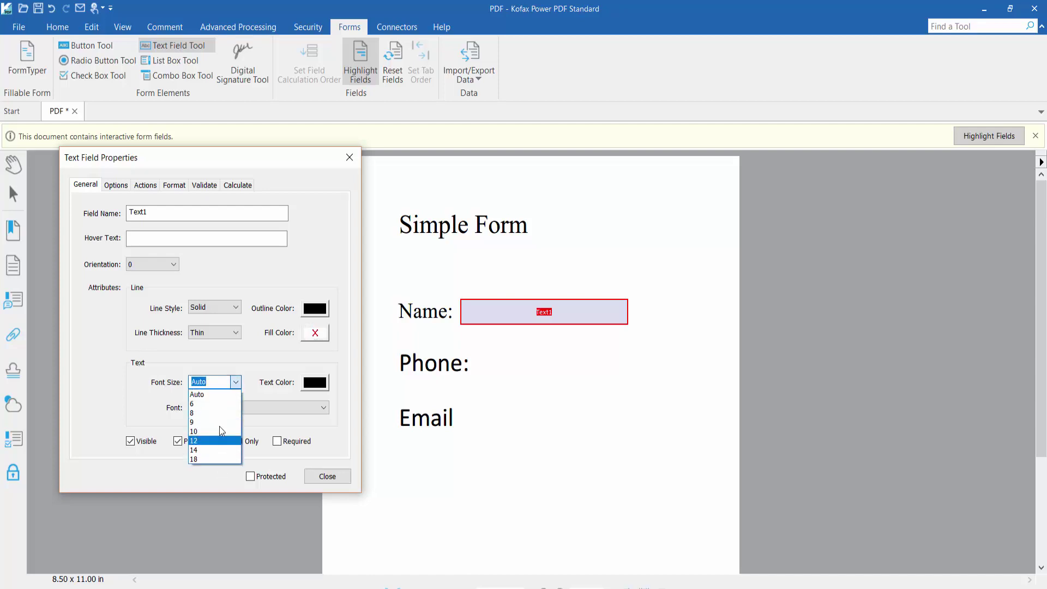
pyautogui.click(210, 393)
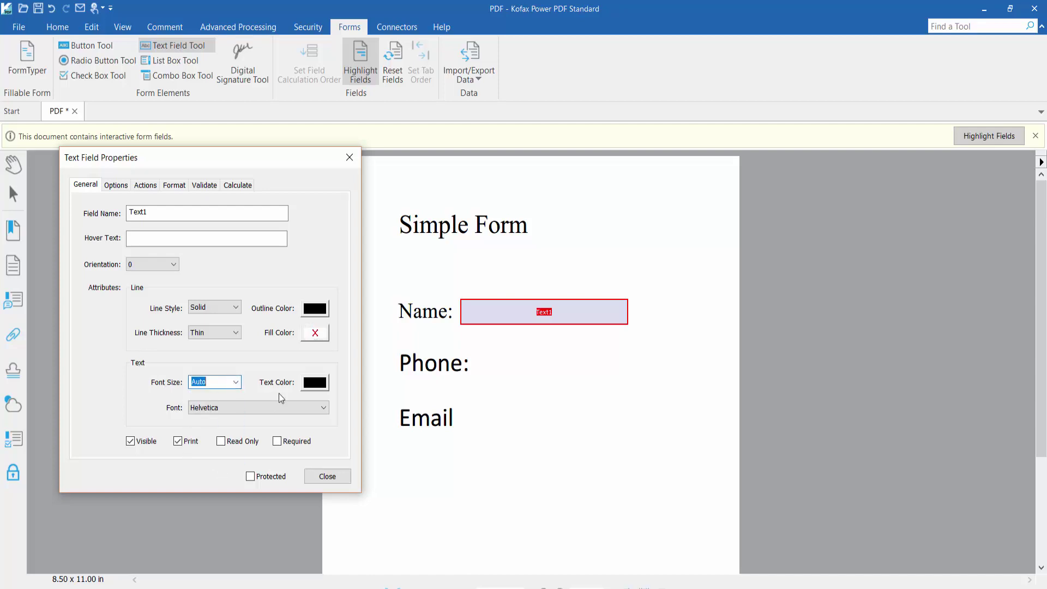
pyautogui.click(325, 385)
pyautogui.click(328, 401)
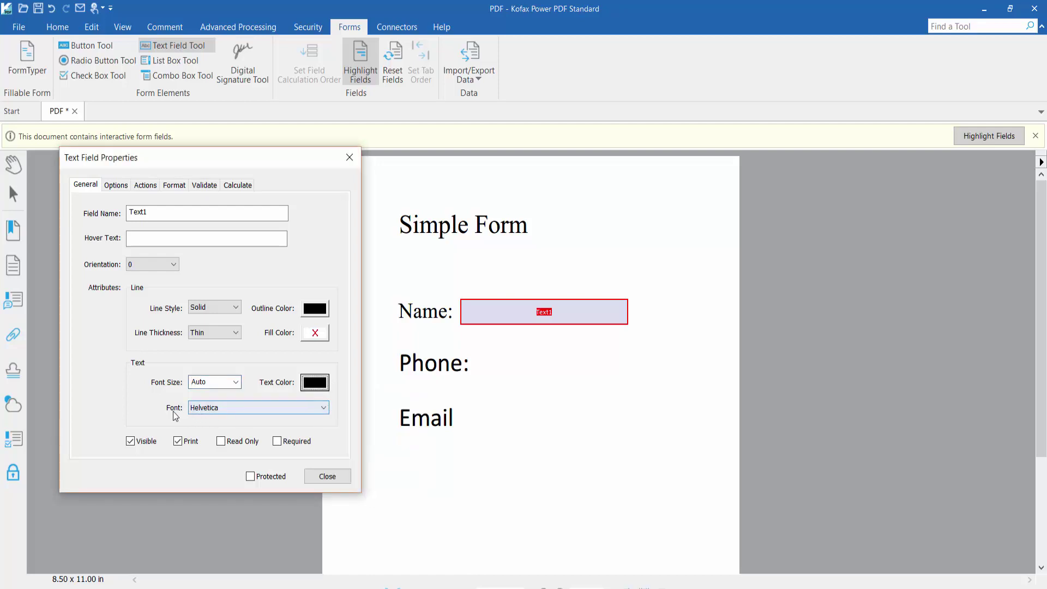
pyautogui.click(233, 410)
pyautogui.click(231, 405)
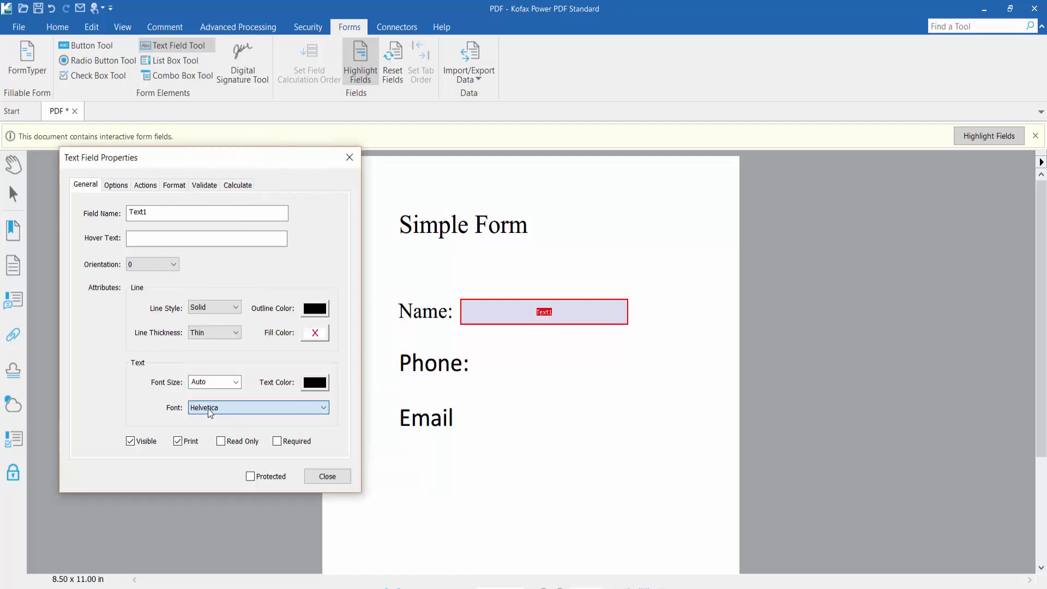
# - Preview Number, Date, Time and Special formats, then set Text1's format to None and close
pyautogui.click(176, 186)
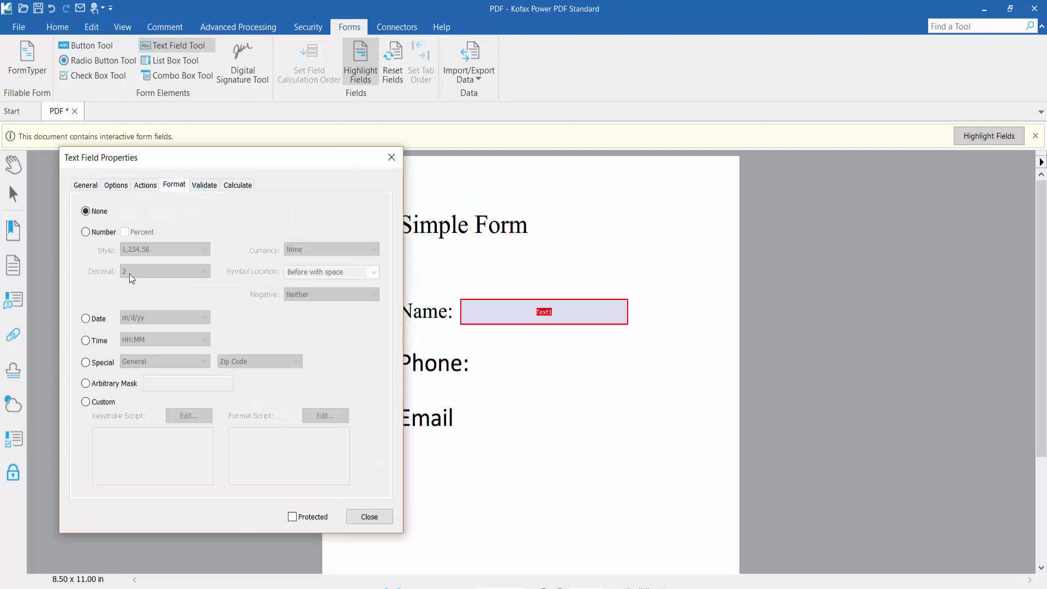
pyautogui.click(93, 234)
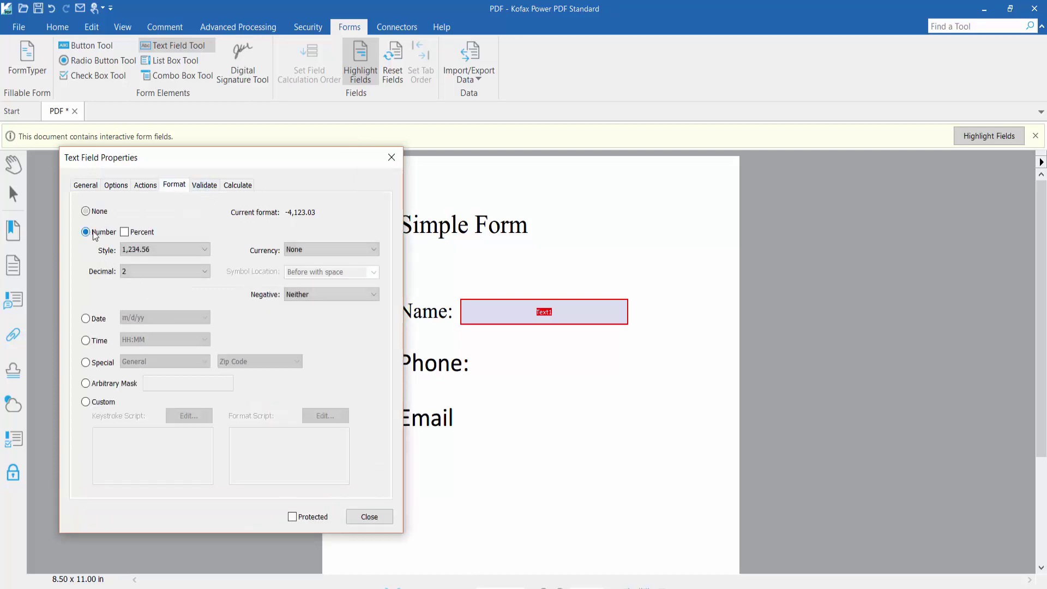
pyautogui.click(85, 319)
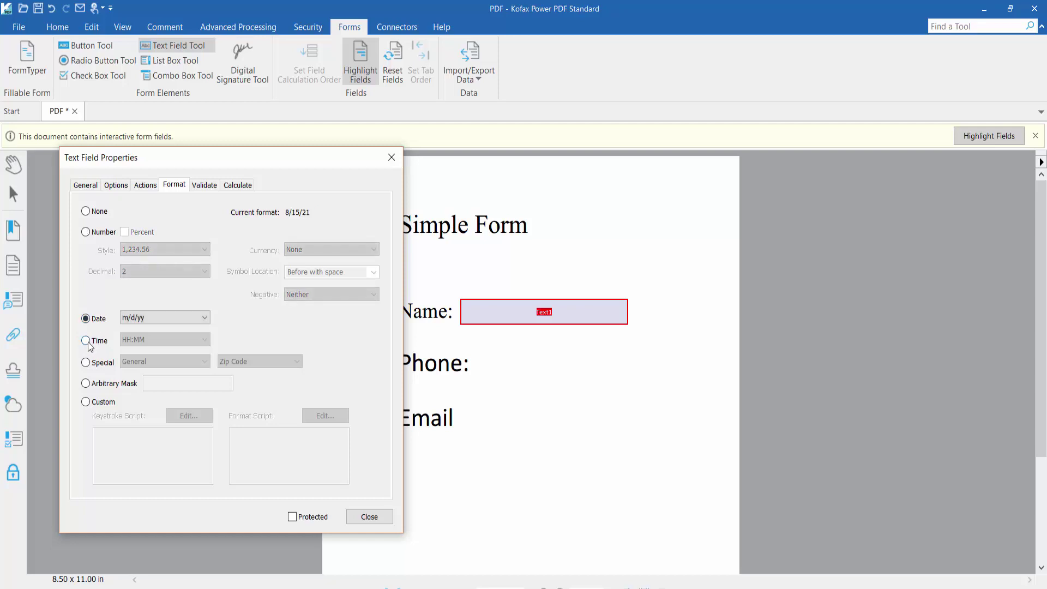
pyautogui.click(97, 340)
pyautogui.click(86, 364)
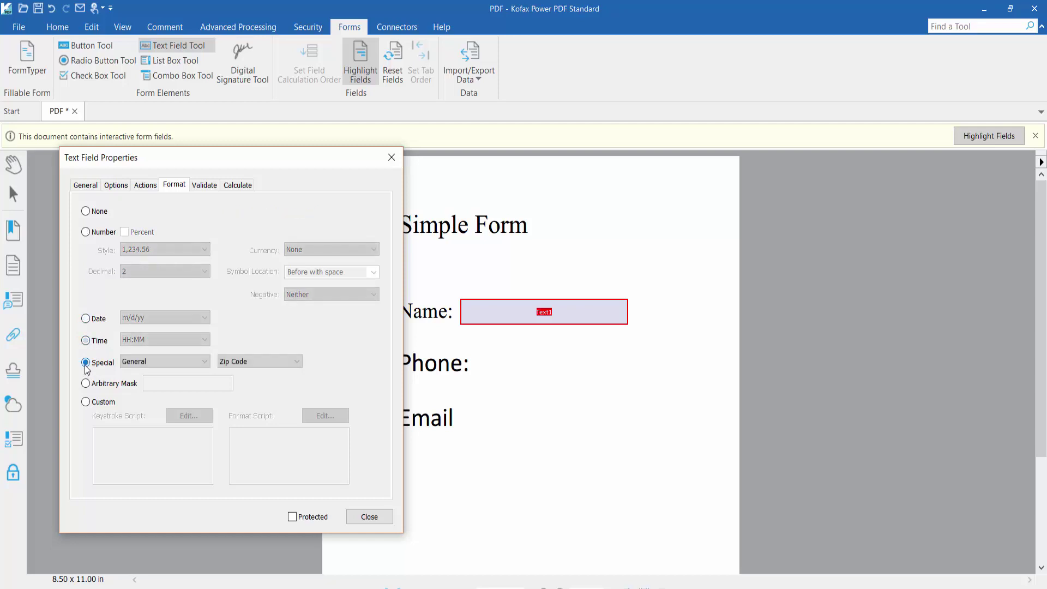
pyautogui.click(247, 364)
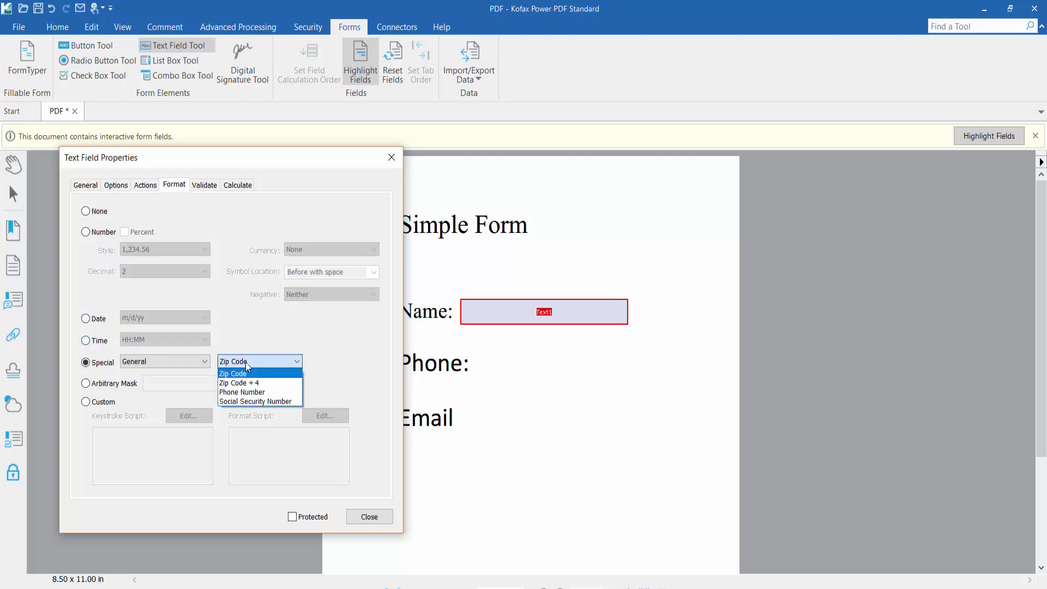
pyautogui.click(86, 365)
pyautogui.click(86, 232)
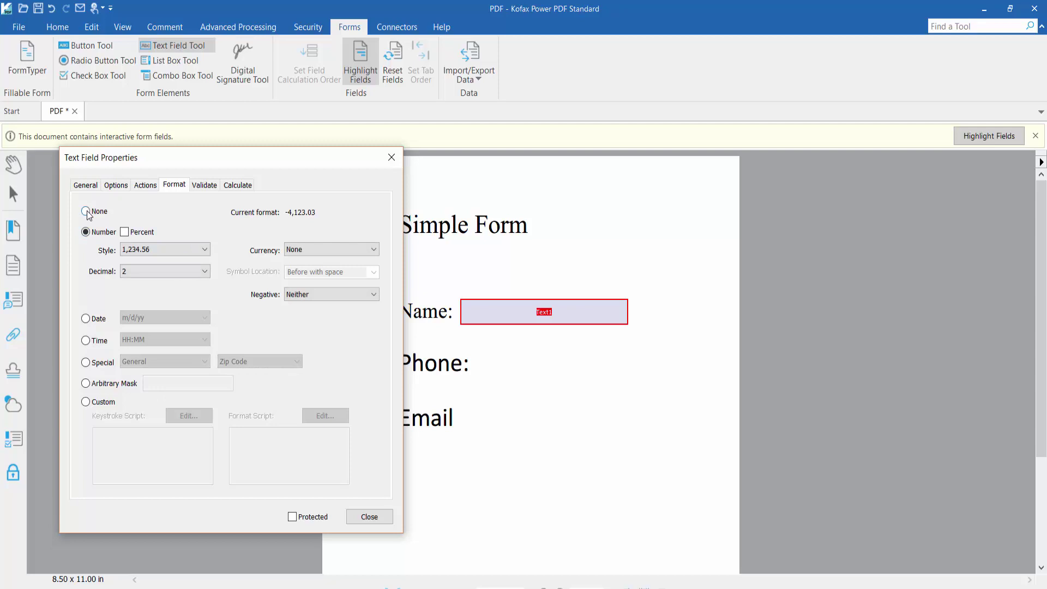
pyautogui.click(87, 213)
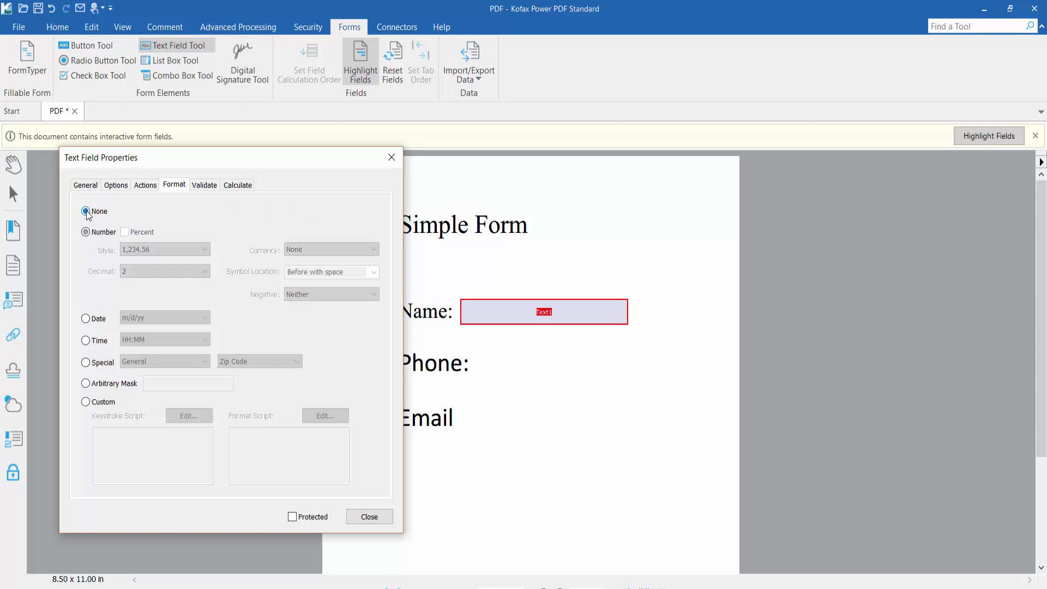
pyautogui.click(370, 516)
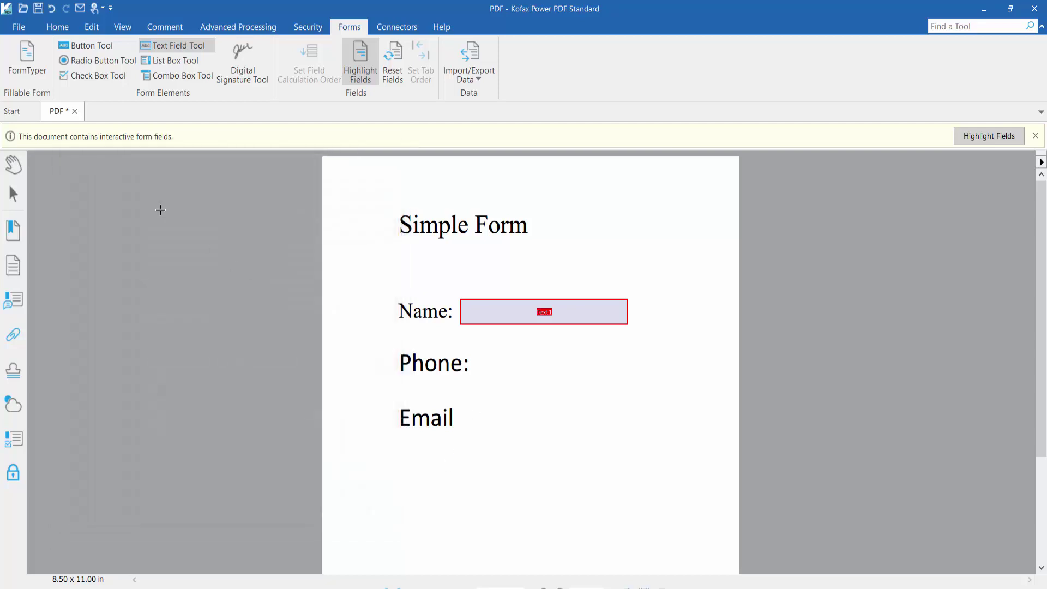
# - Using the Hand tool, test the Name field with a sample name and digits, then clear it
pyautogui.click(9, 166)
pyautogui.click(492, 311)
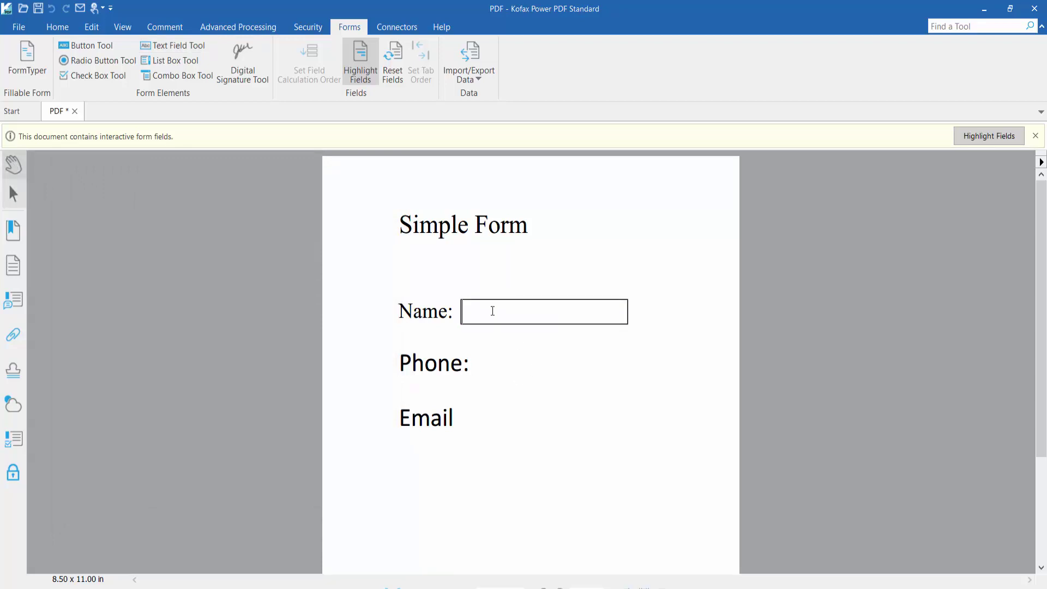
pyautogui.moveTo(522, 313); pyautogui.dragTo(410, 321)
pyautogui.write('0234664')
pyautogui.moveTo(575, 319); pyautogui.dragTo(442, 318)
pyautogui.press('BackSpace')
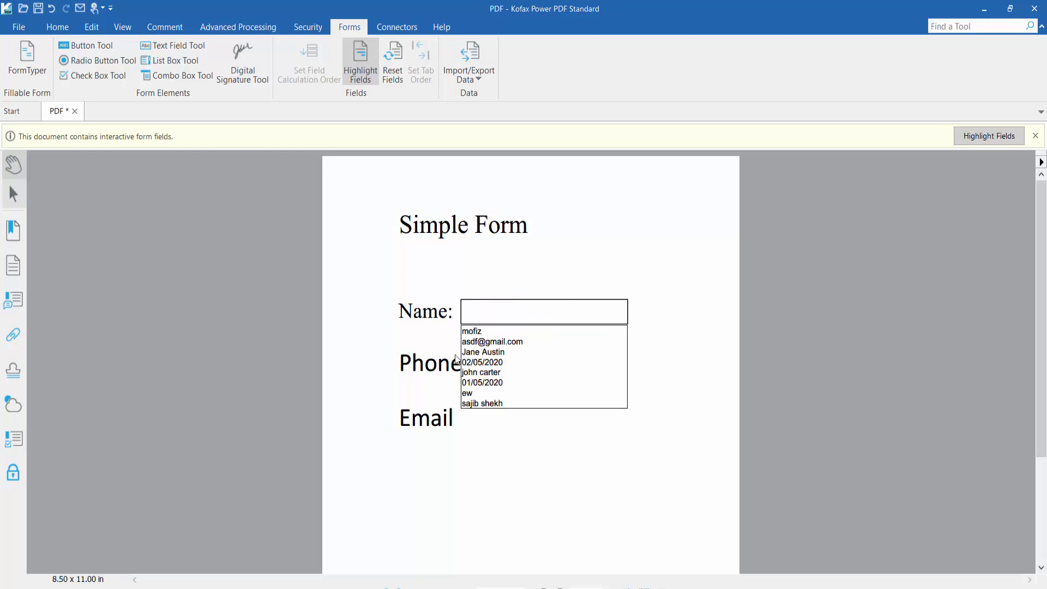
pyautogui.click(398, 371)
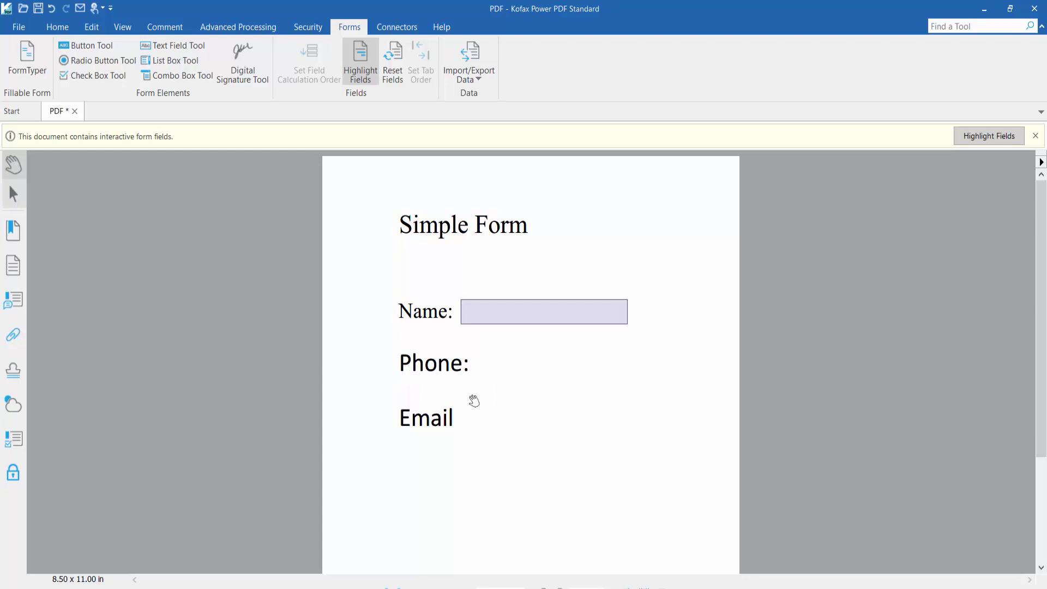
# - Draw a new text field, Text2, beside the Phone: label
pyautogui.click(174, 47)
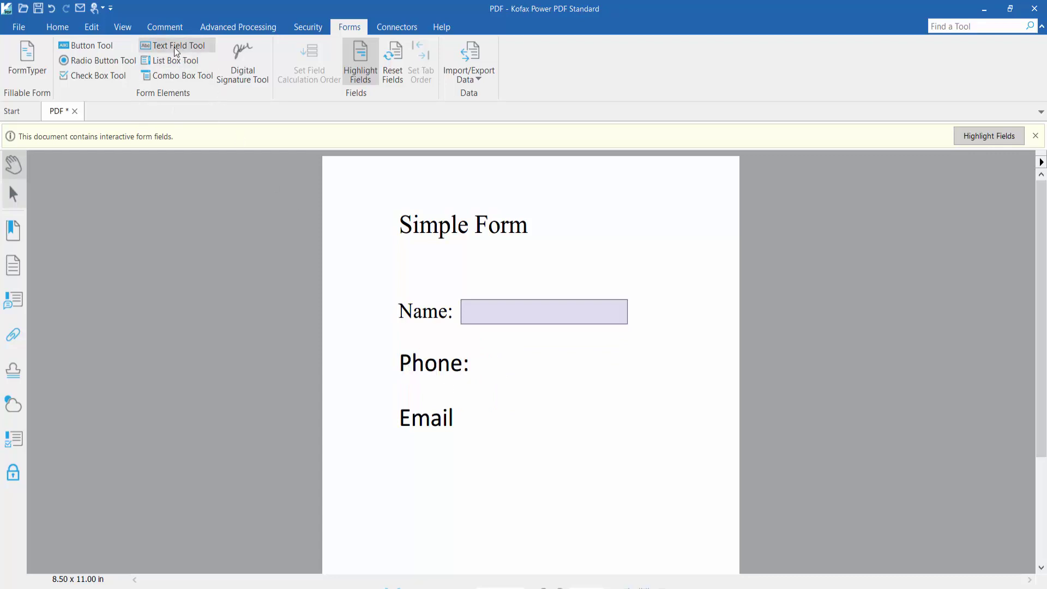
pyautogui.moveTo(475, 350); pyautogui.dragTo(633, 377)
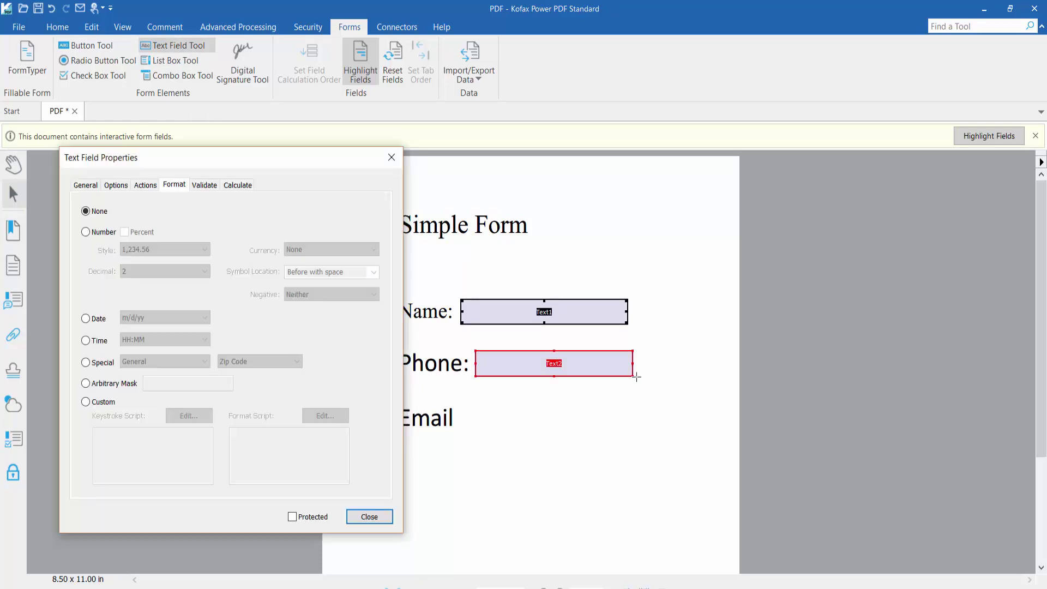
pyautogui.click(380, 522)
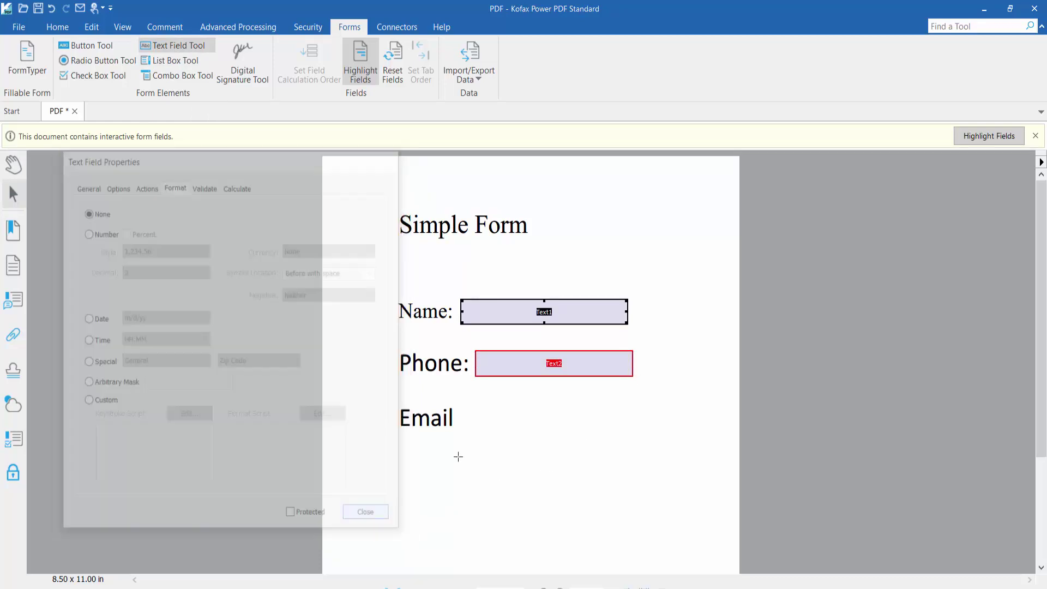
# - Set Text2's format to Special > Phone Number and close its properties
pyautogui.rightClick(581, 370)
pyautogui.click(607, 518)
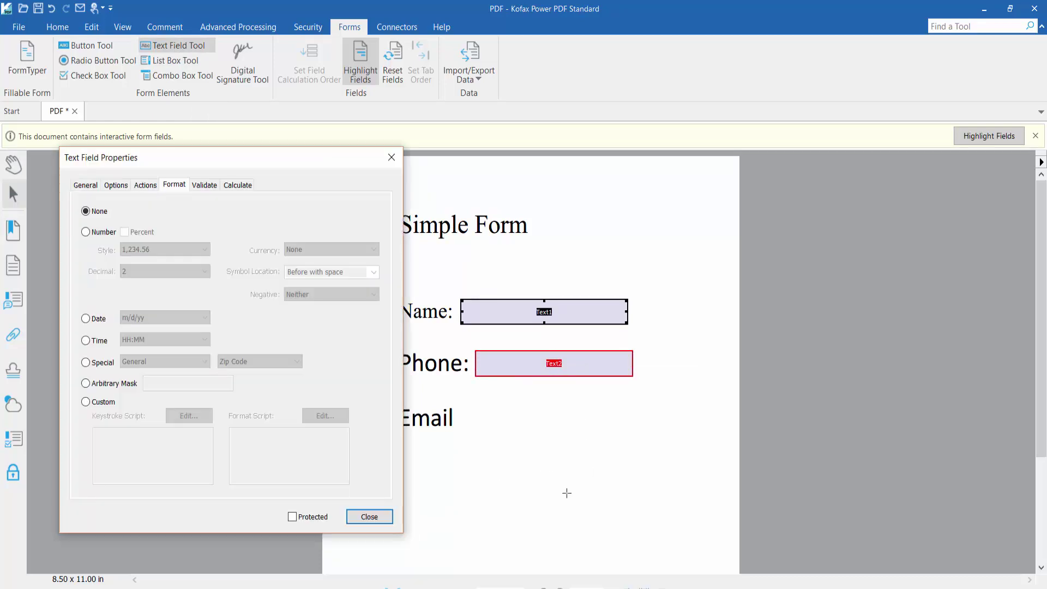
pyautogui.click(86, 186)
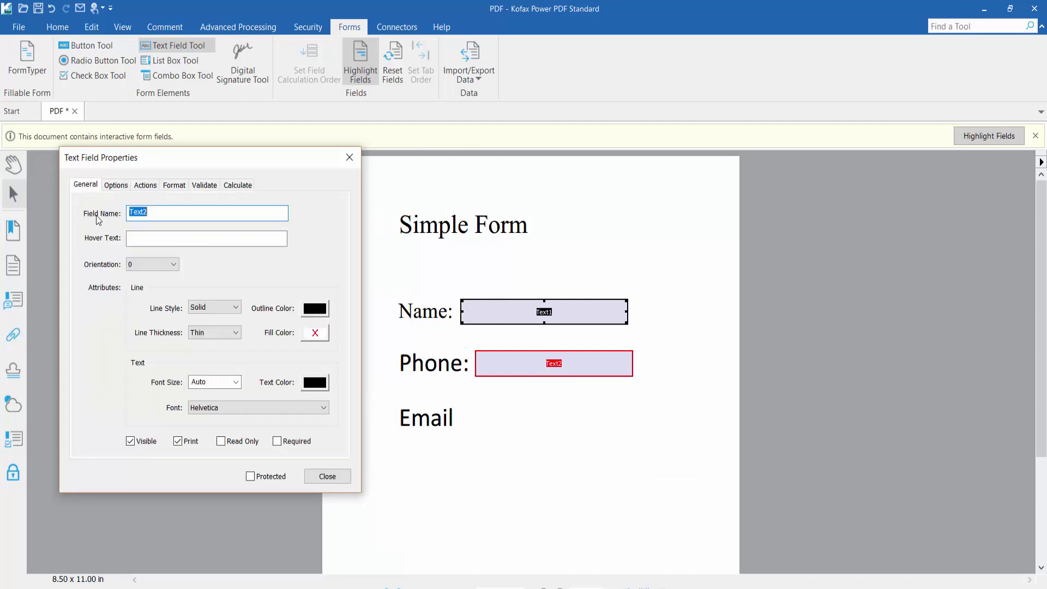
pyautogui.click(153, 213)
pyautogui.click(174, 186)
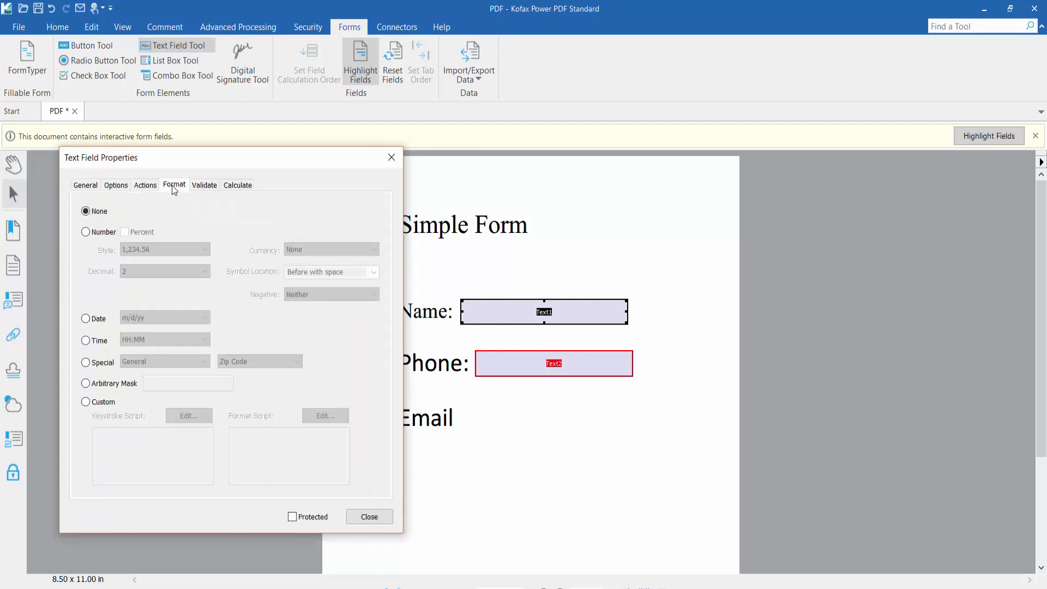
pyautogui.click(86, 362)
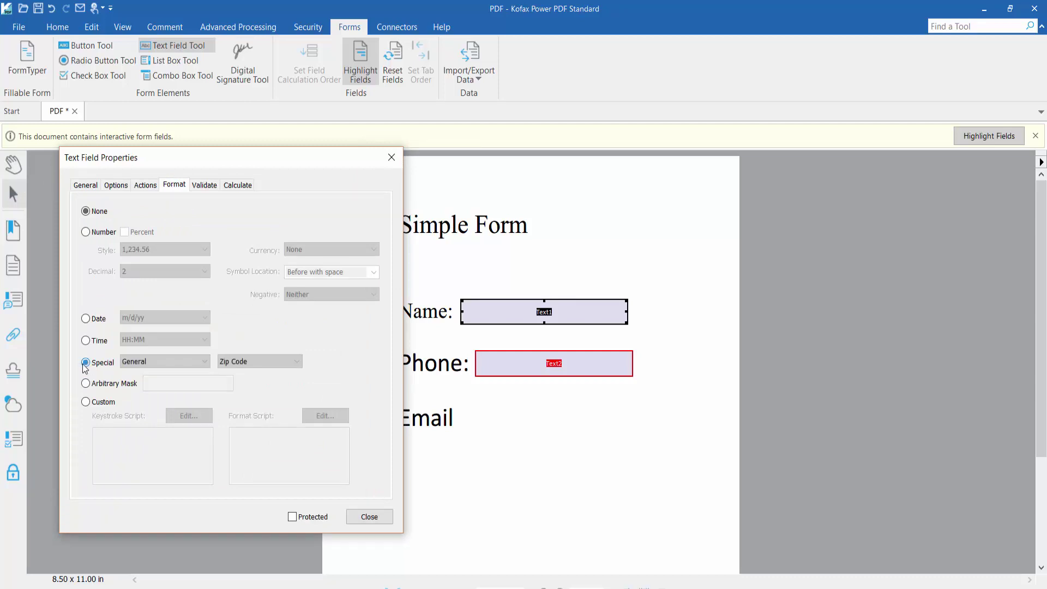
pyautogui.click(266, 362)
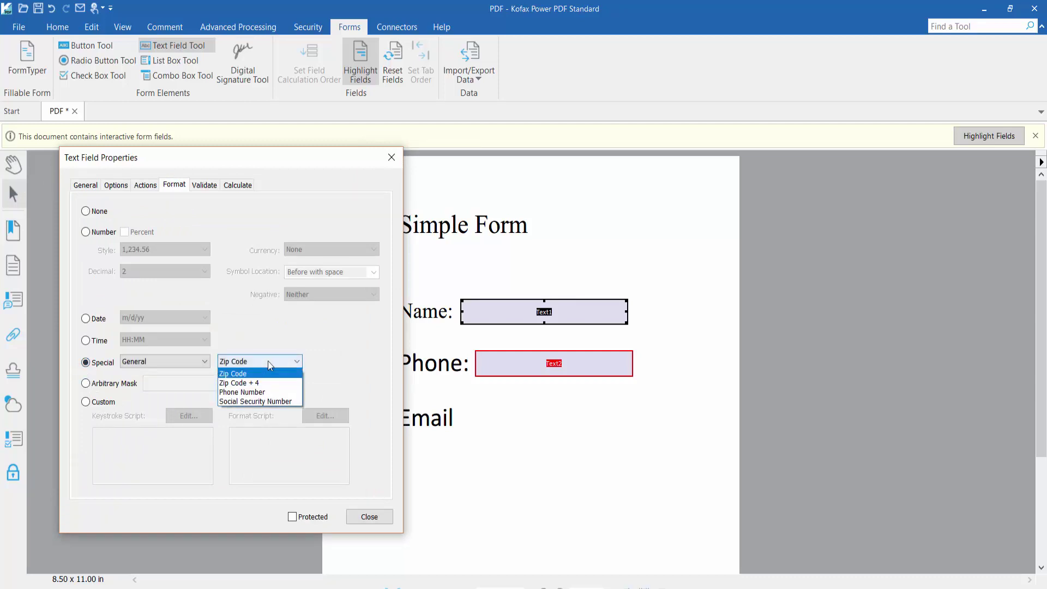
pyautogui.click(261, 392)
pyautogui.click(201, 361)
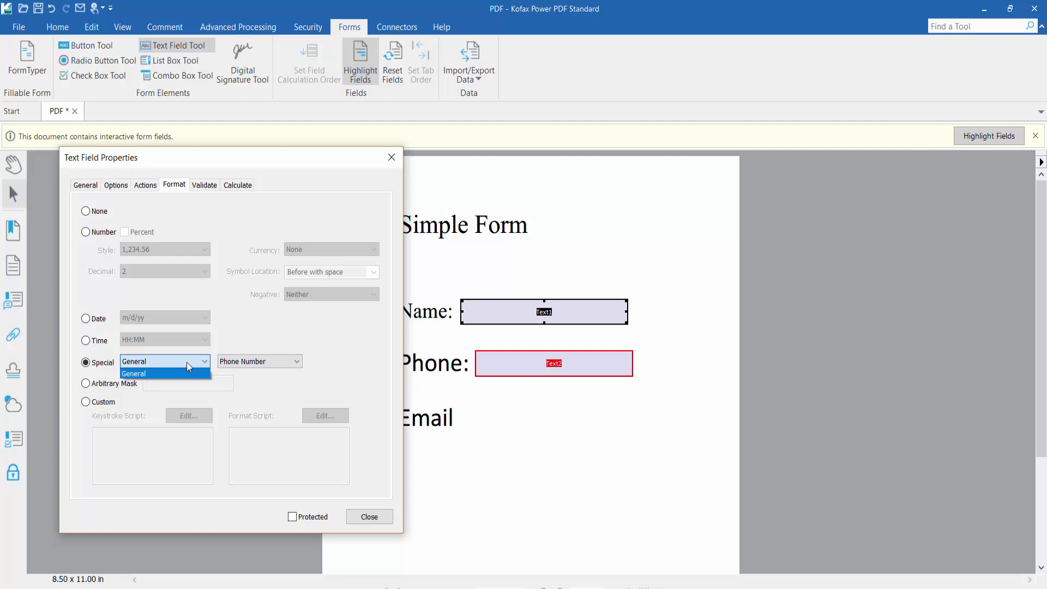
pyautogui.click(186, 362)
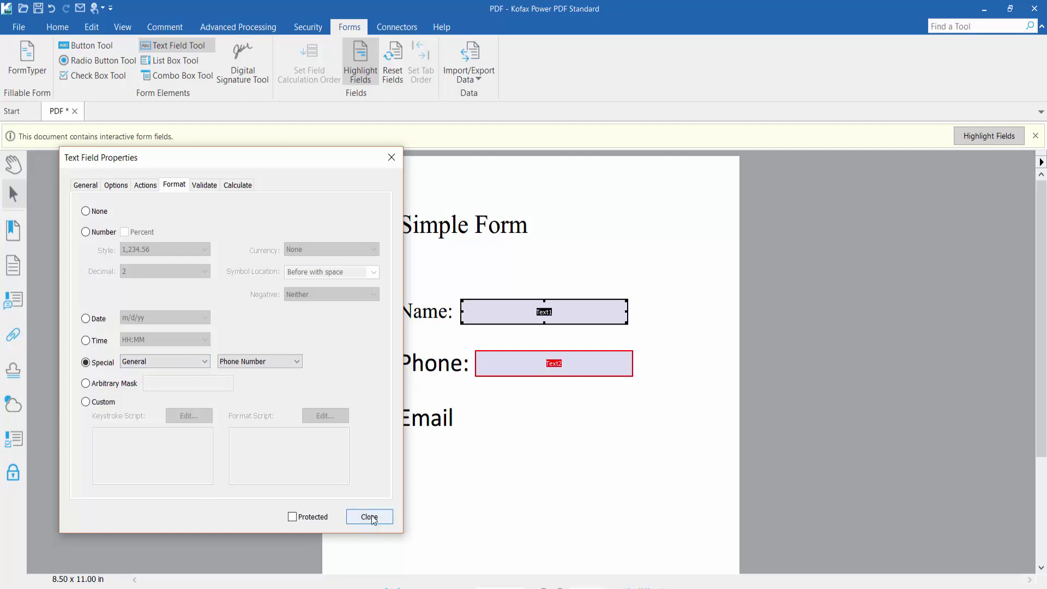
pyautogui.click(369, 517)
# - Test the Phone field with a sample number, then delete the entry
pyautogui.click(14, 163)
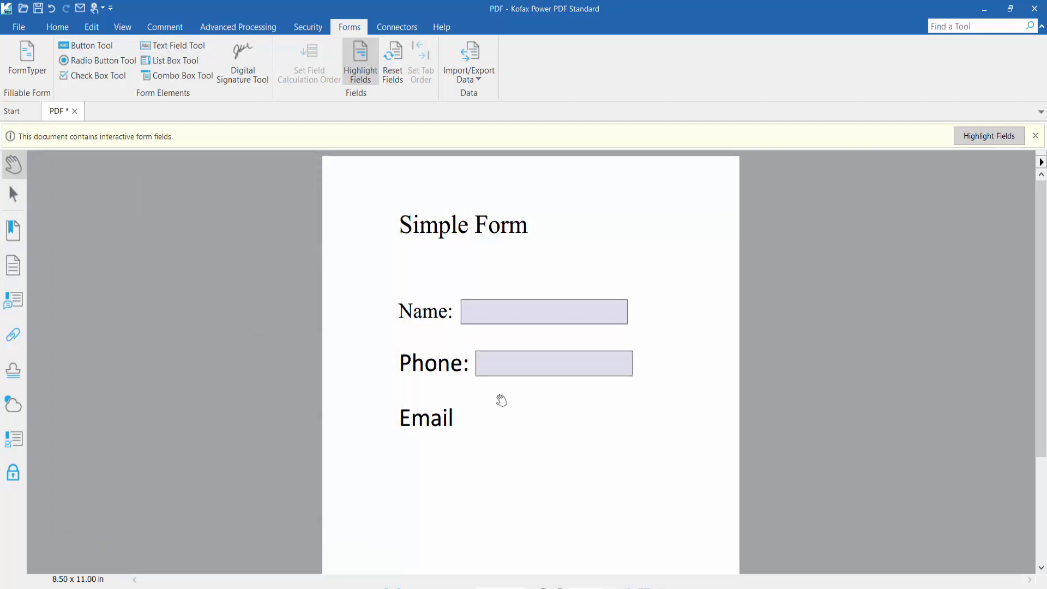
pyautogui.click(518, 364)
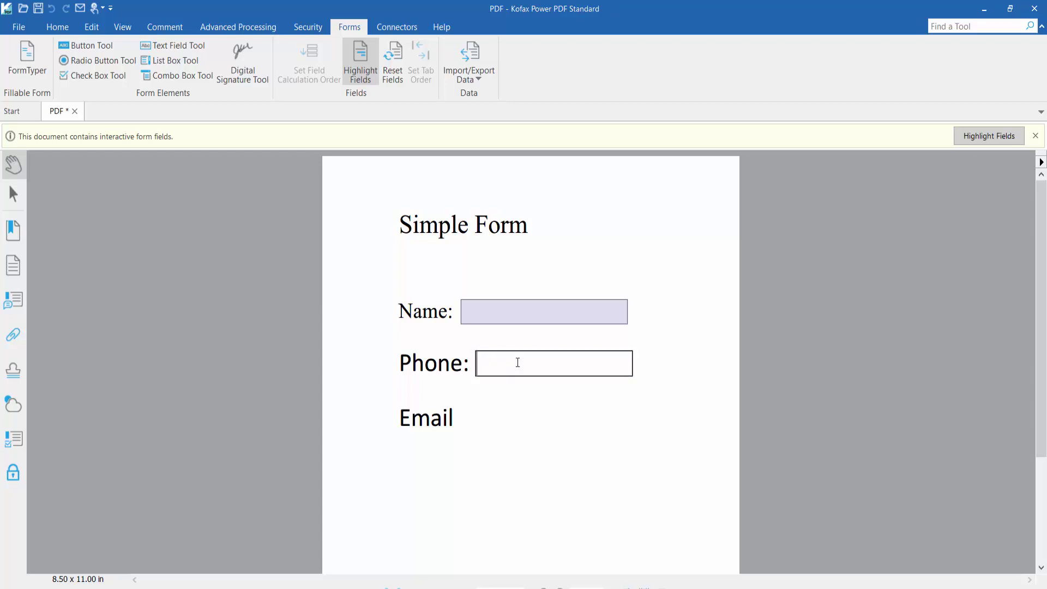
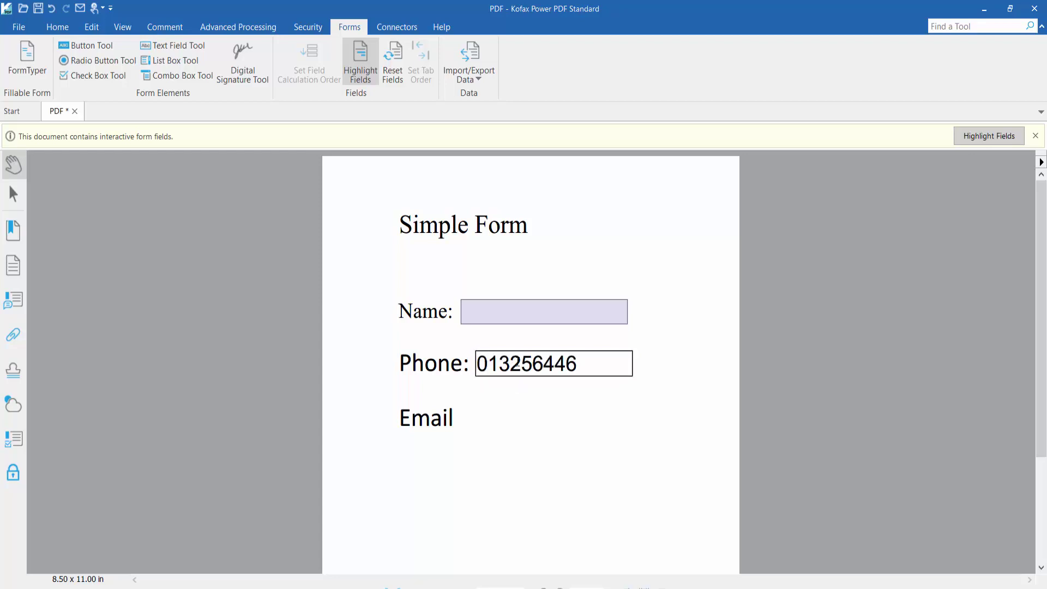
pyautogui.moveTo(586, 365); pyautogui.dragTo(484, 365)
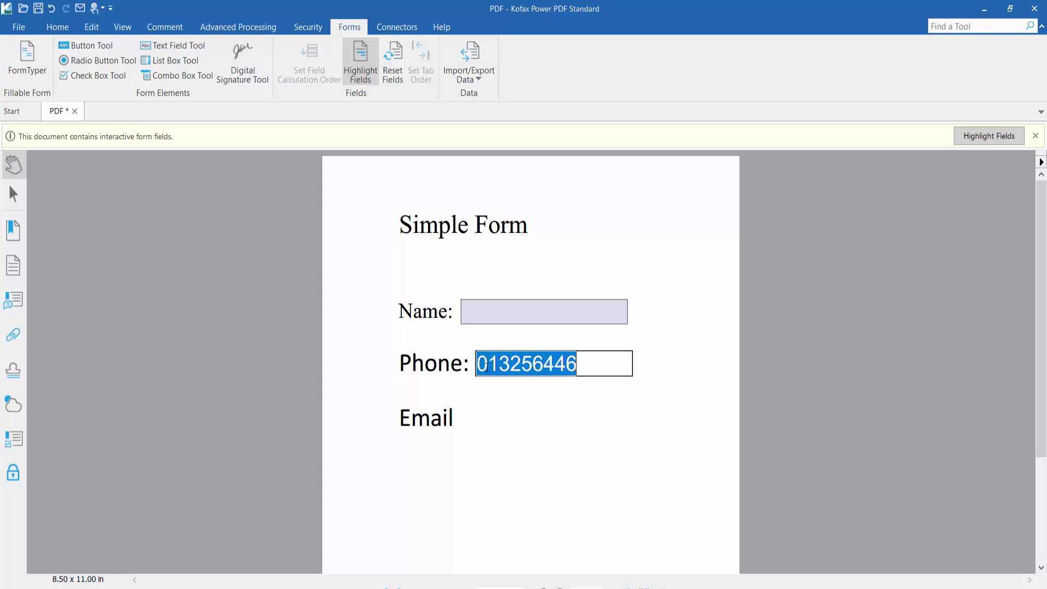
pyautogui.click(576, 364)
pyautogui.moveTo(577, 364); pyautogui.dragTo(479, 363)
pyautogui.press('BackSpace')
pyautogui.write('j')
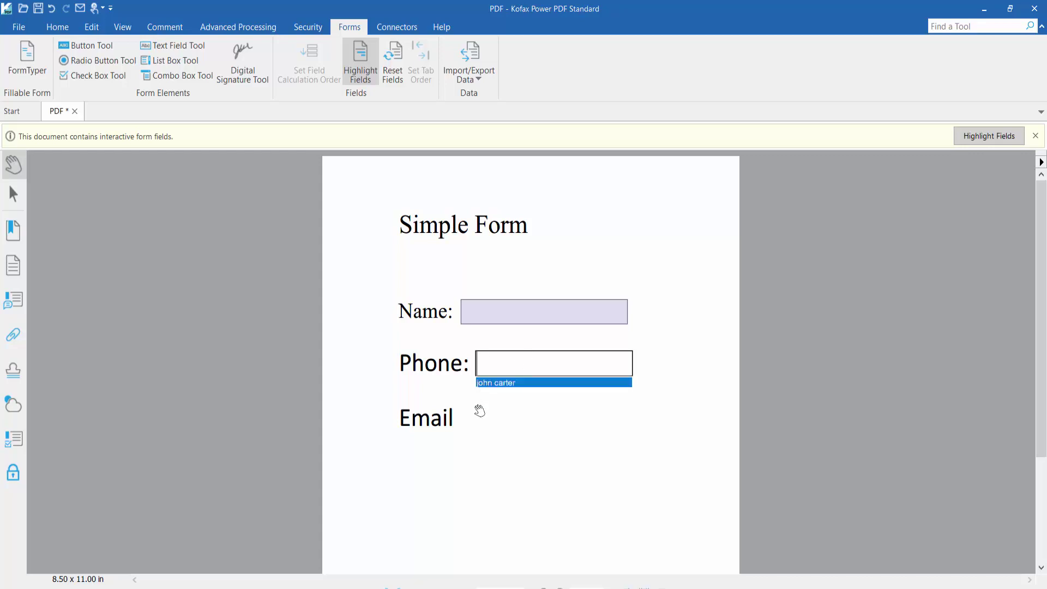
pyautogui.click(479, 411)
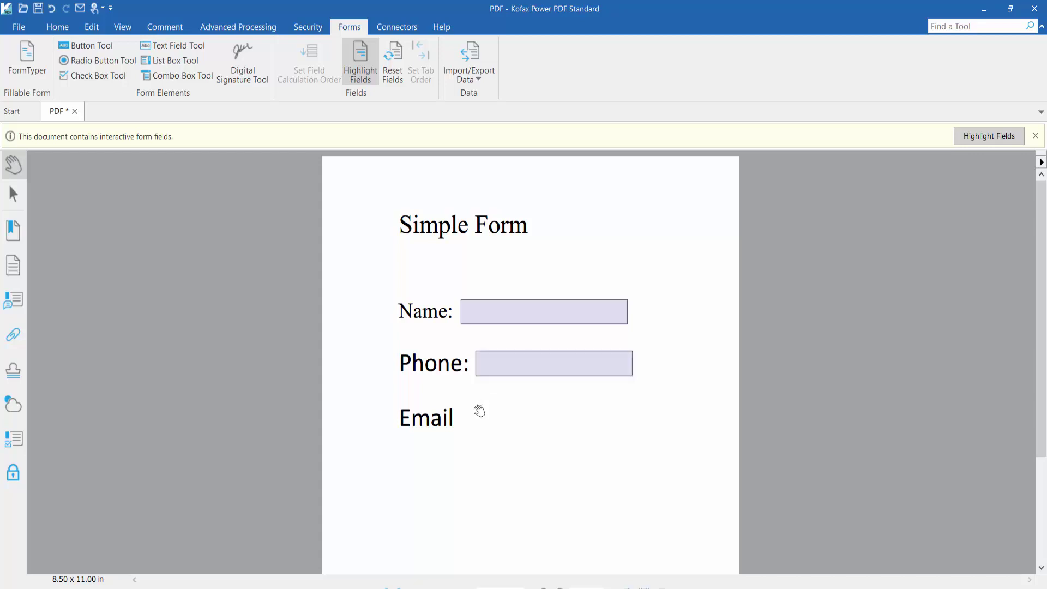
# - Draw a third text field beside the Email label
pyautogui.click(176, 45)
pyautogui.moveTo(469, 401); pyautogui.dragTo(639, 431)
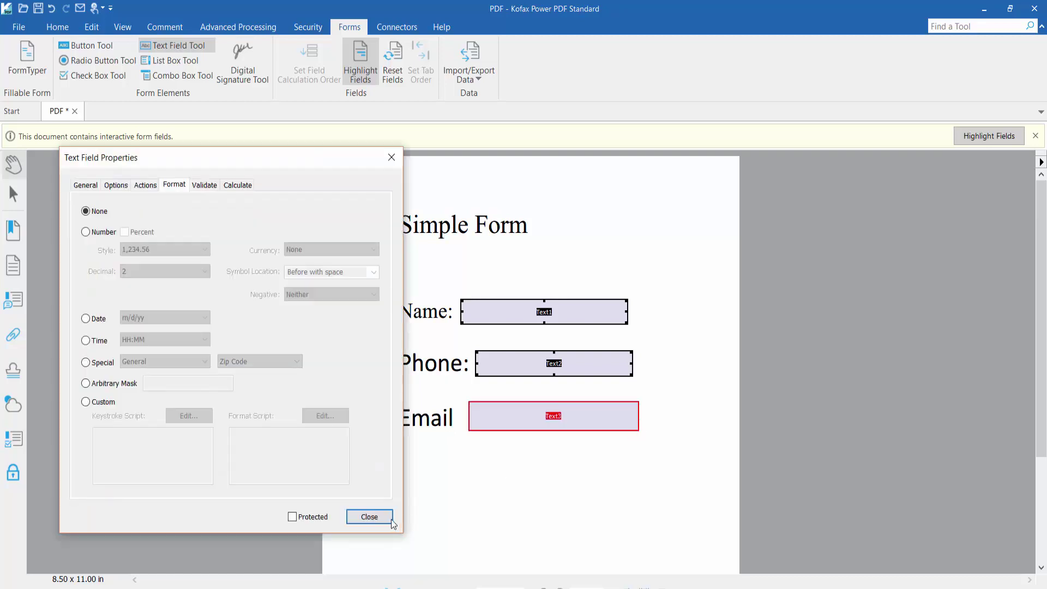
pyautogui.click(392, 521)
# - Fill the form with 'gmail.com' in Email, a sample name, and sample phone digits
pyautogui.click(16, 170)
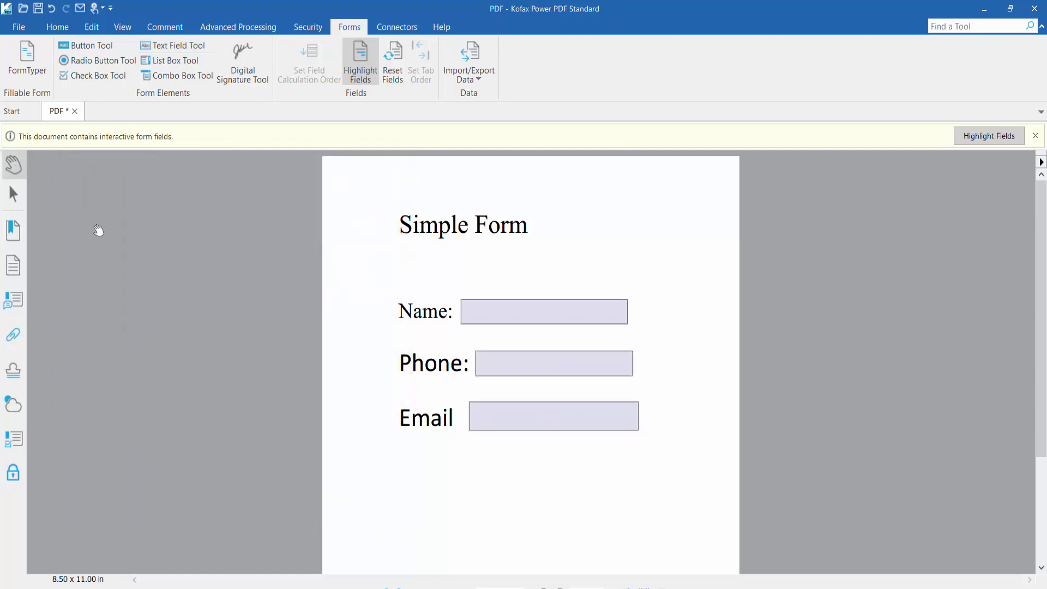
pyautogui.click(518, 419)
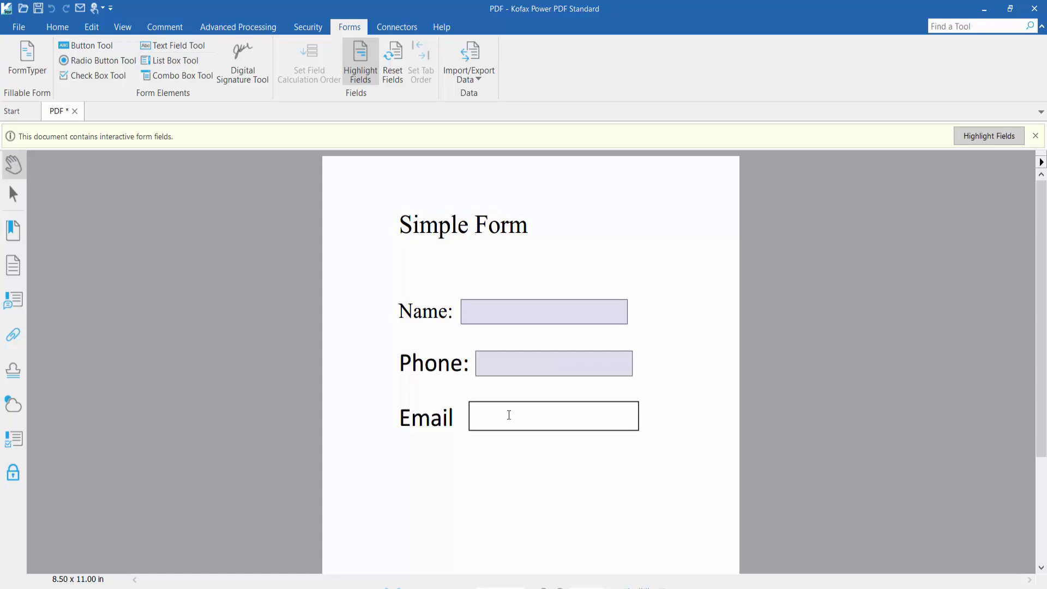
pyautogui.write('gmail.com')
pyautogui.click(517, 311)
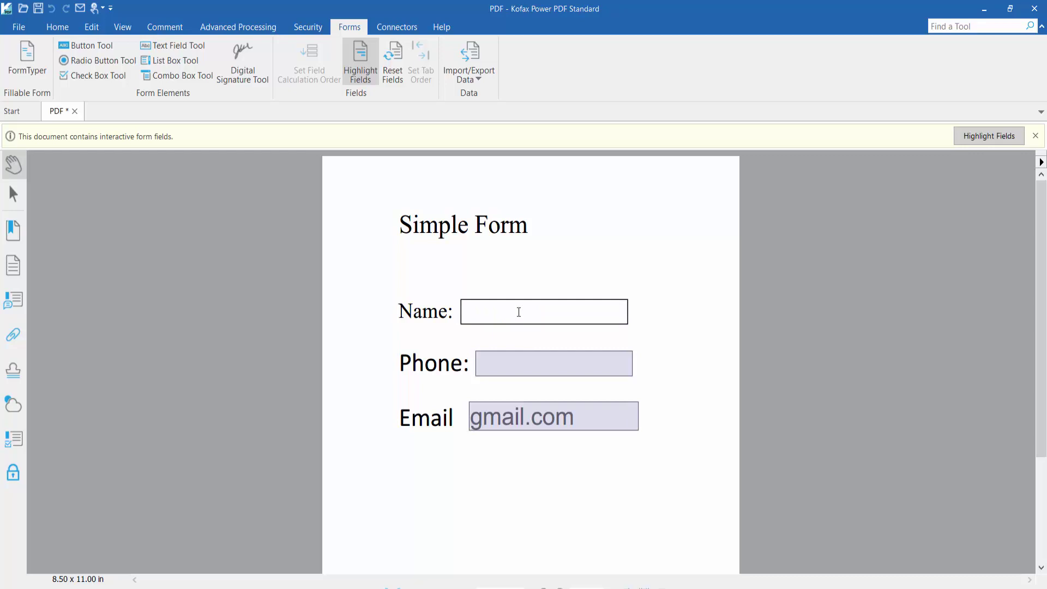
pyautogui.write('rajib')
pyautogui.click(502, 362)
pyautogui.write('0163')
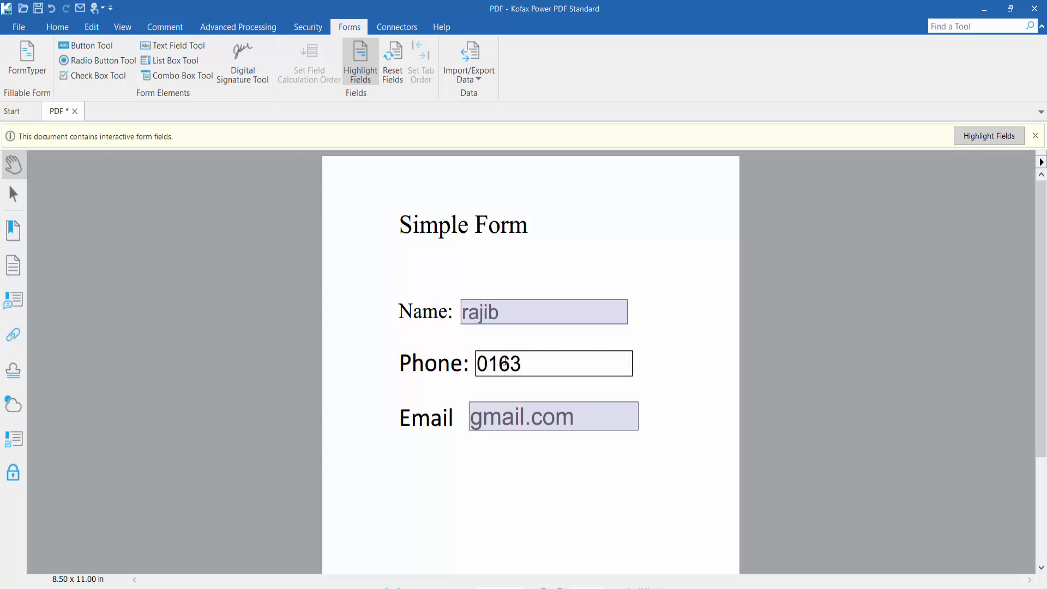
pyautogui.write('6546')
pyautogui.scroll(-1, 387, 335)
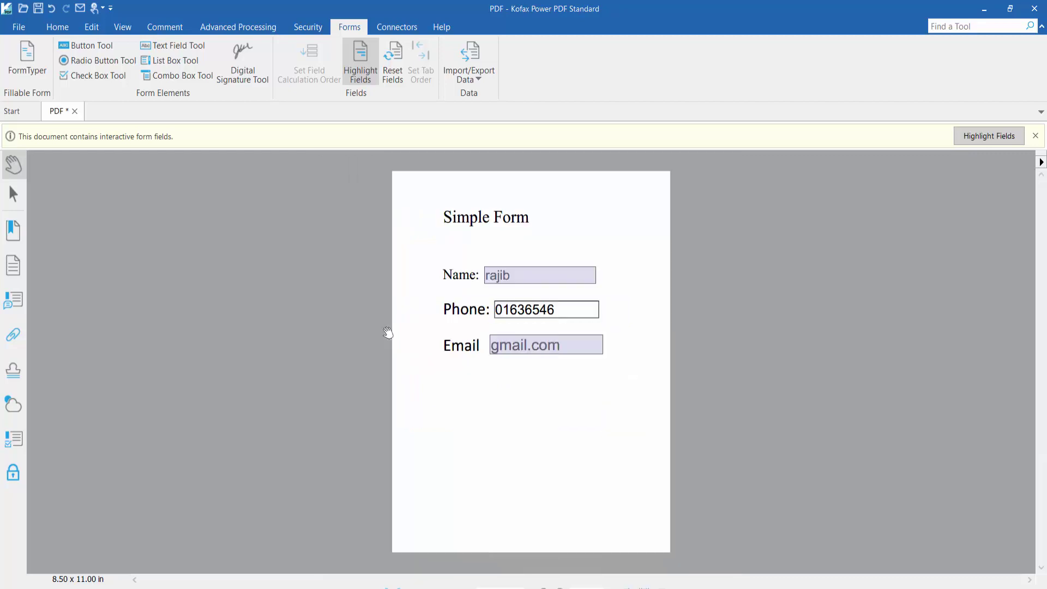
# - Save the form to the Desktop as PDF01 and dismiss the phone-format error
pyautogui.click(24, 30)
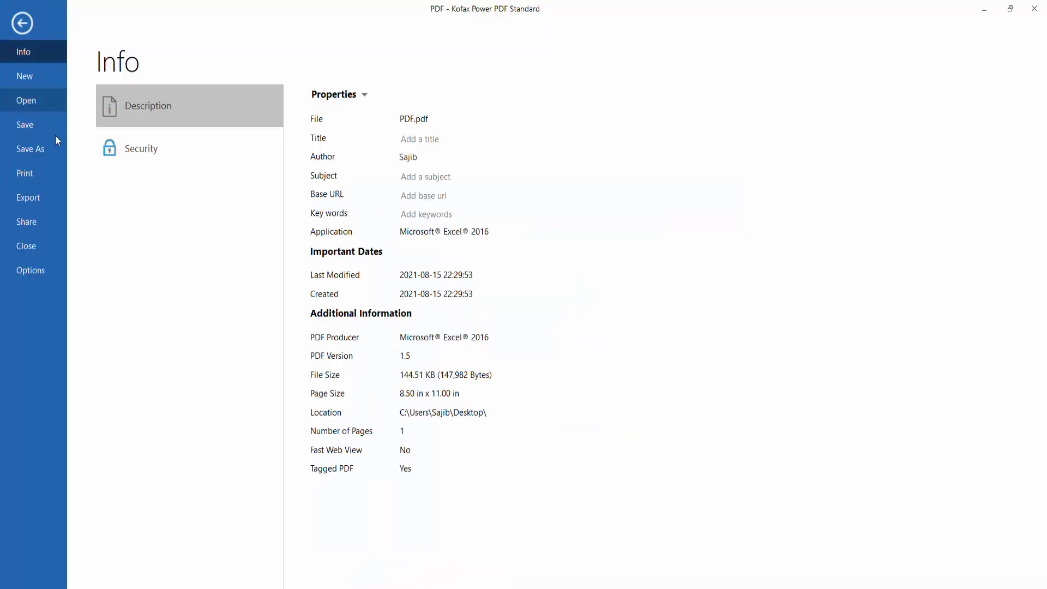
pyautogui.click(30, 153)
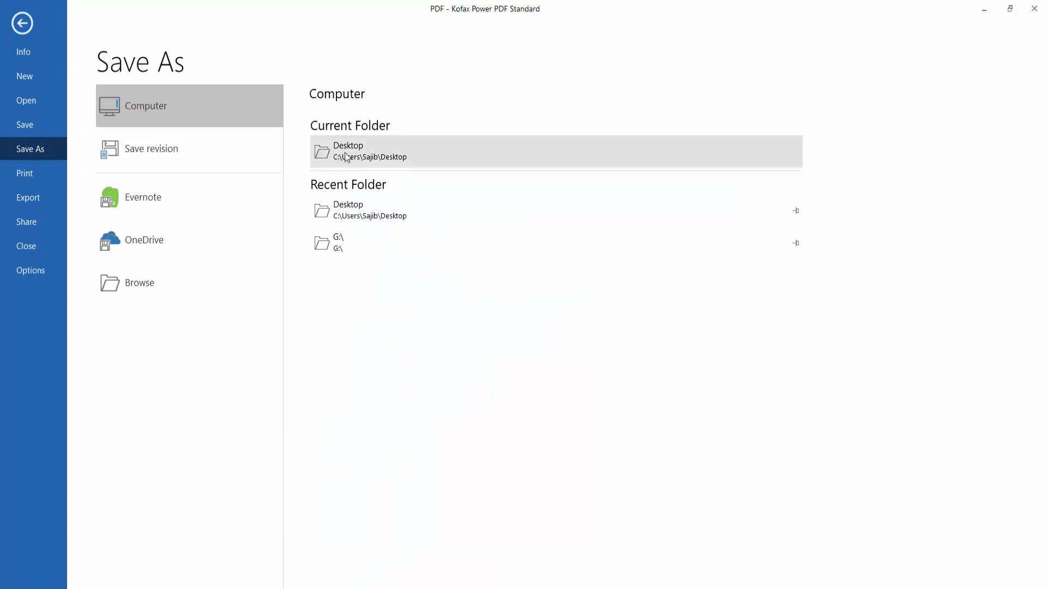
pyautogui.click(345, 152)
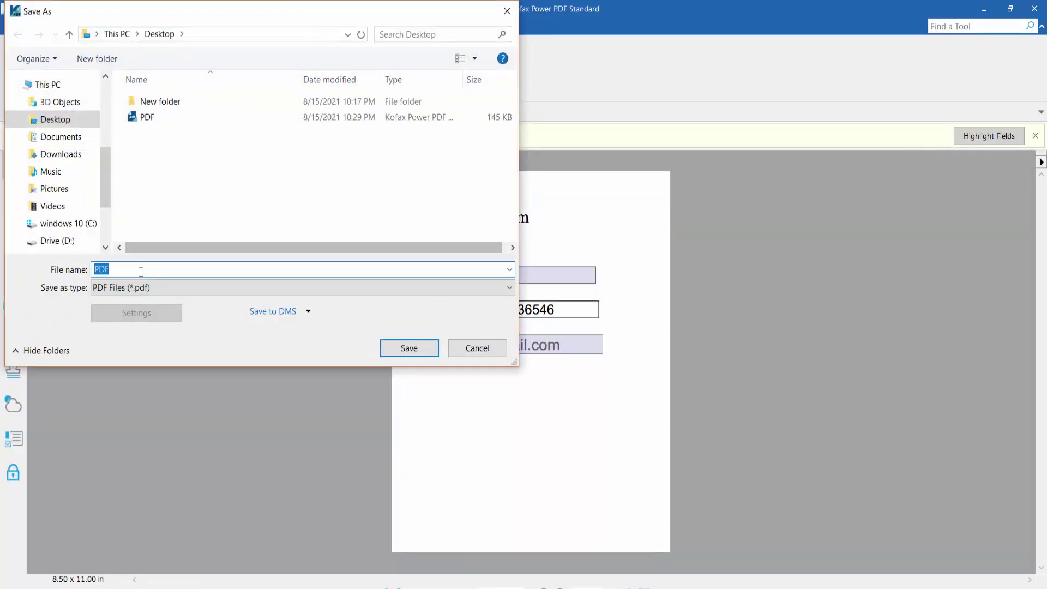
pyautogui.click(141, 270)
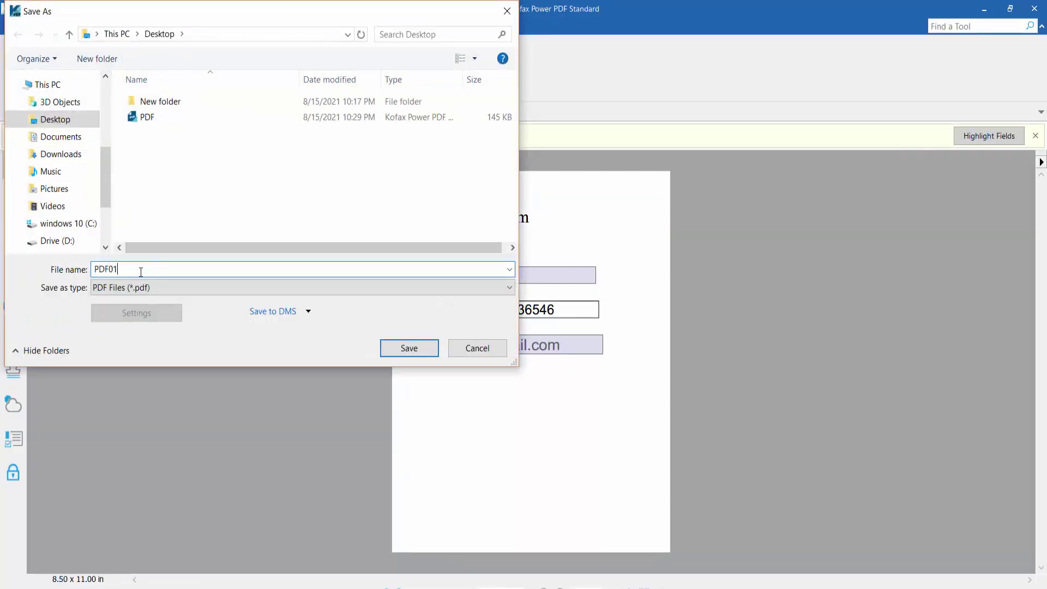
pyautogui.click(408, 349)
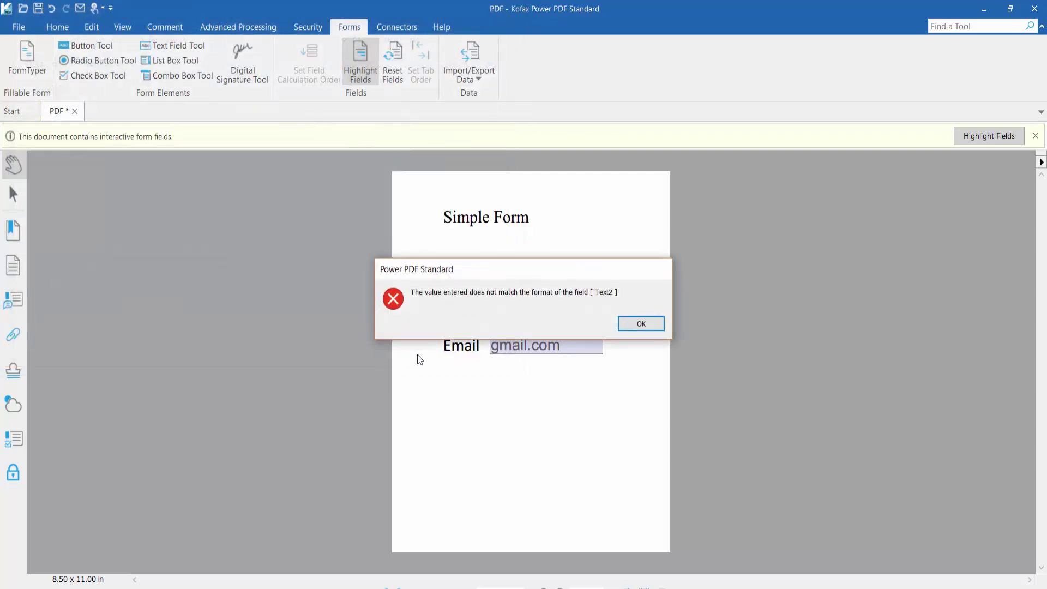
pyautogui.click(660, 324)
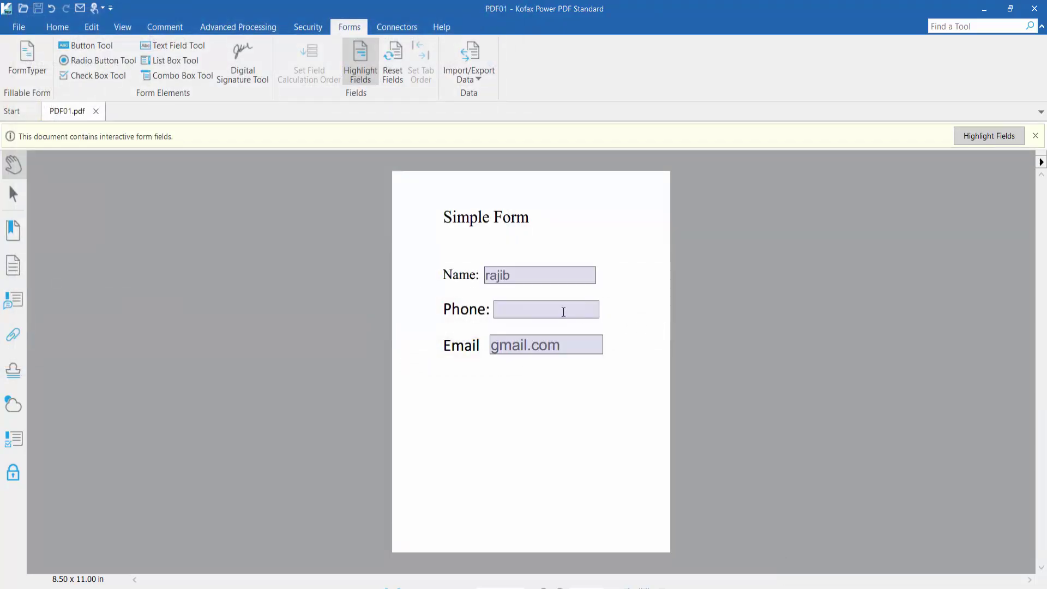
pyautogui.scroll(-1, 516, 301)
pyautogui.scroll(1, 517, 301)
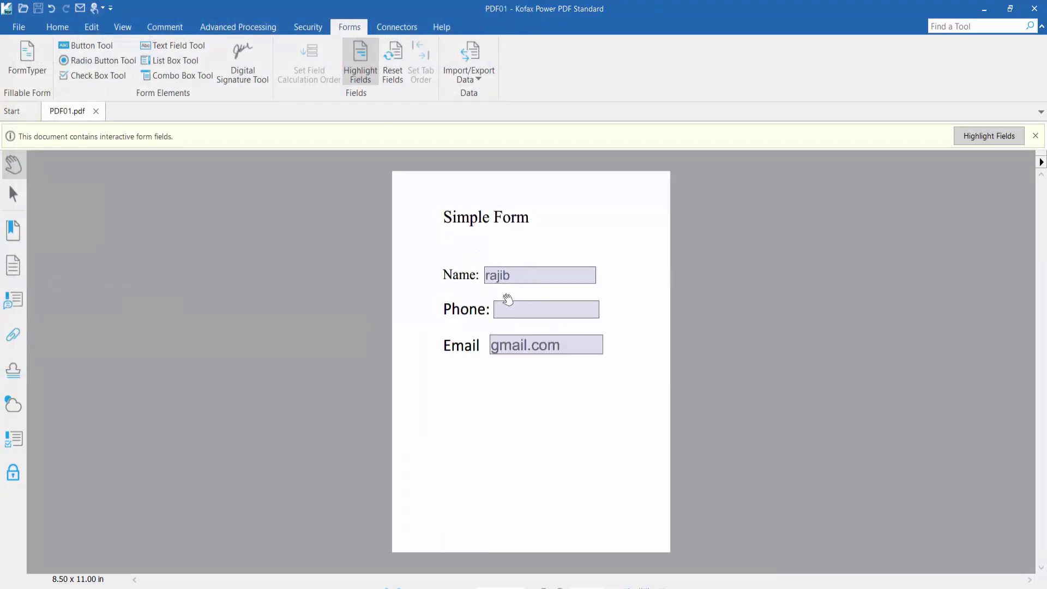